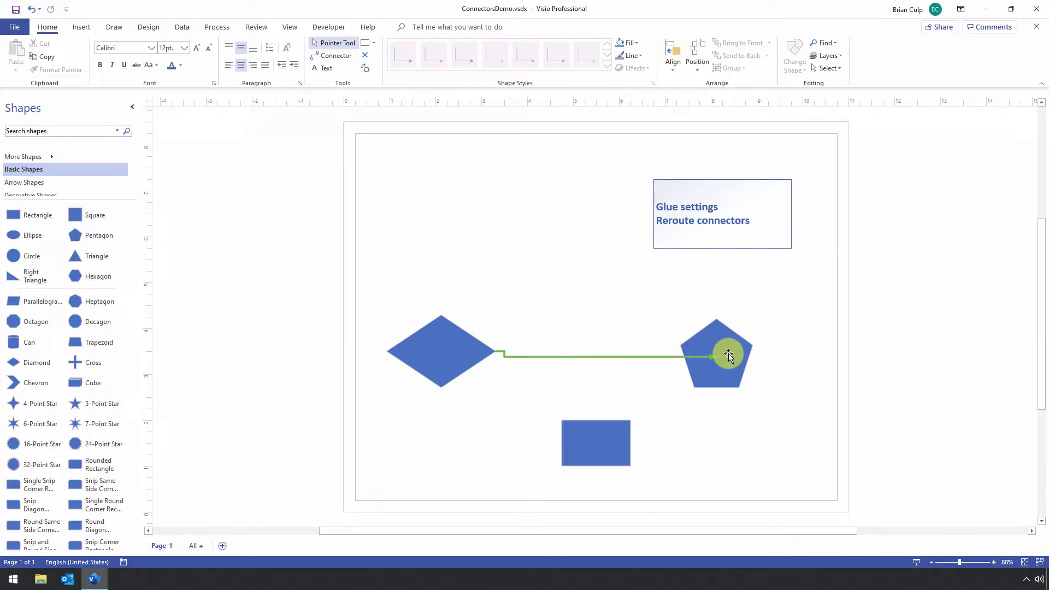
Drag the pentagon left toward the diamond and check the connector's shortcut menu.
{"action": "left_click_drag", "start_coordinate": [731, 358], "coordinate": [674, 356]}
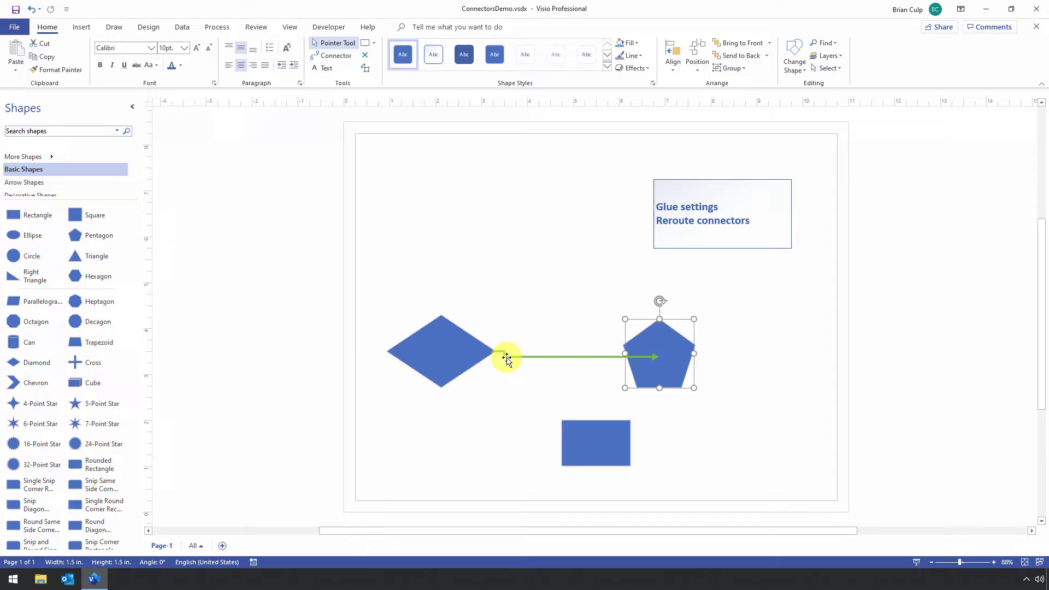
{"action": "right_click", "coordinate": [575, 358]}
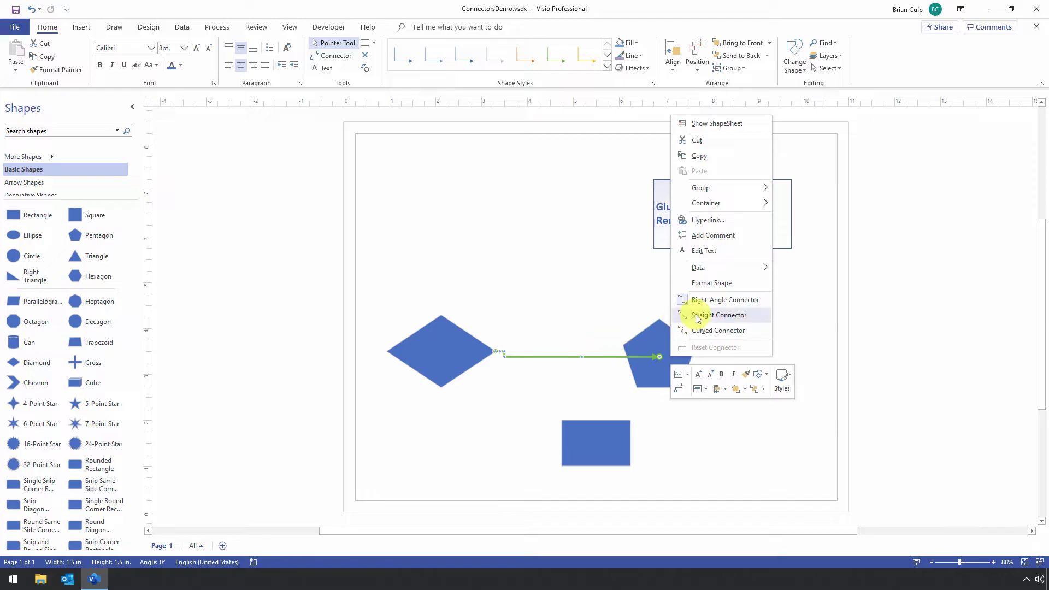
{"action": "key", "text": "Escape"}
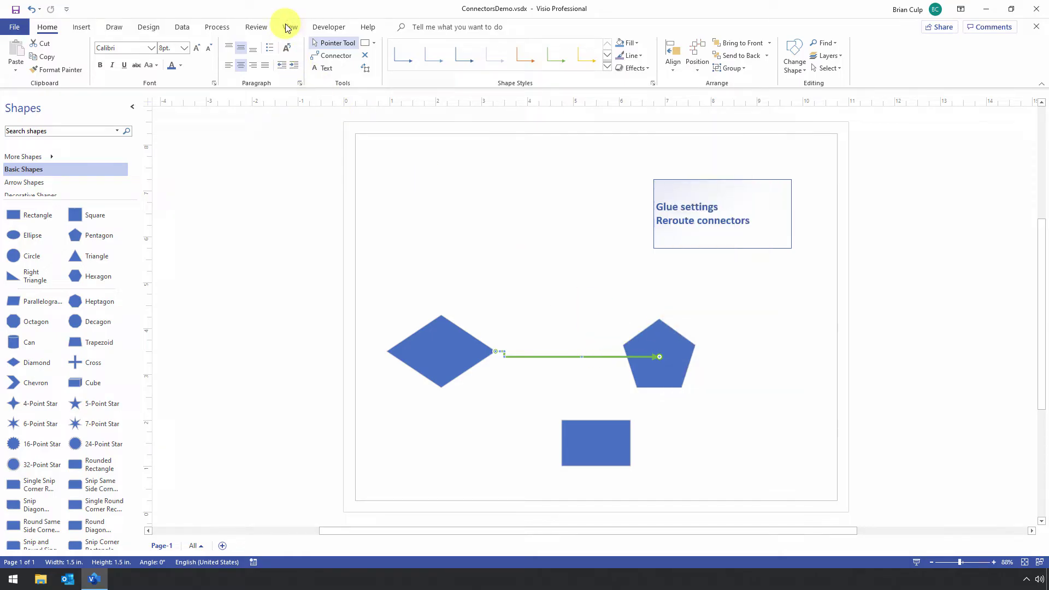
Set the diamond-to-pentagon connector to Straight Lines from Design > Layout > Connectors.
{"action": "left_click", "coordinate": [148, 28]}
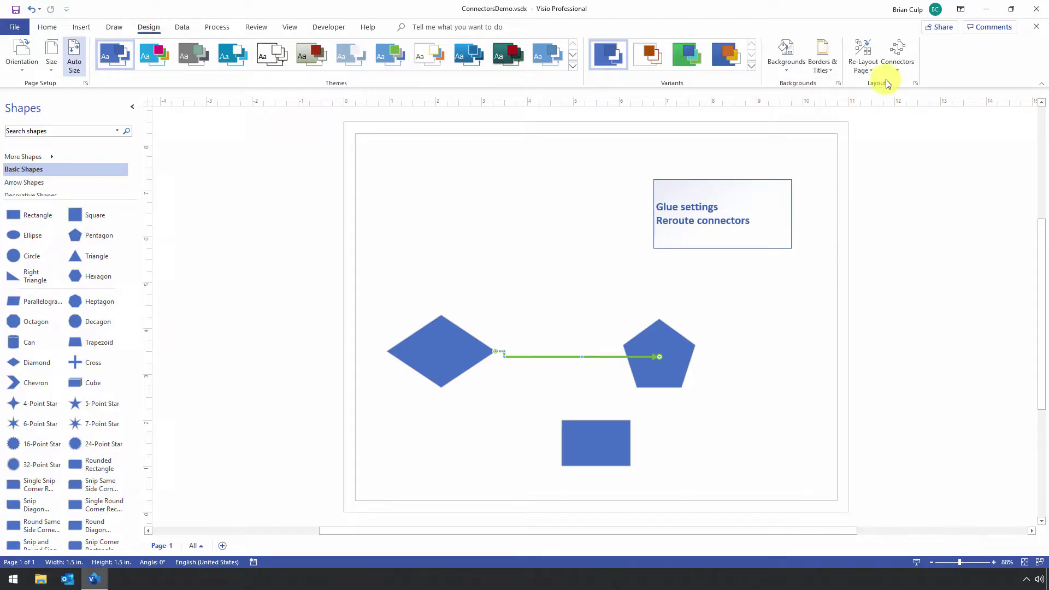
{"action": "left_click", "coordinate": [901, 73]}
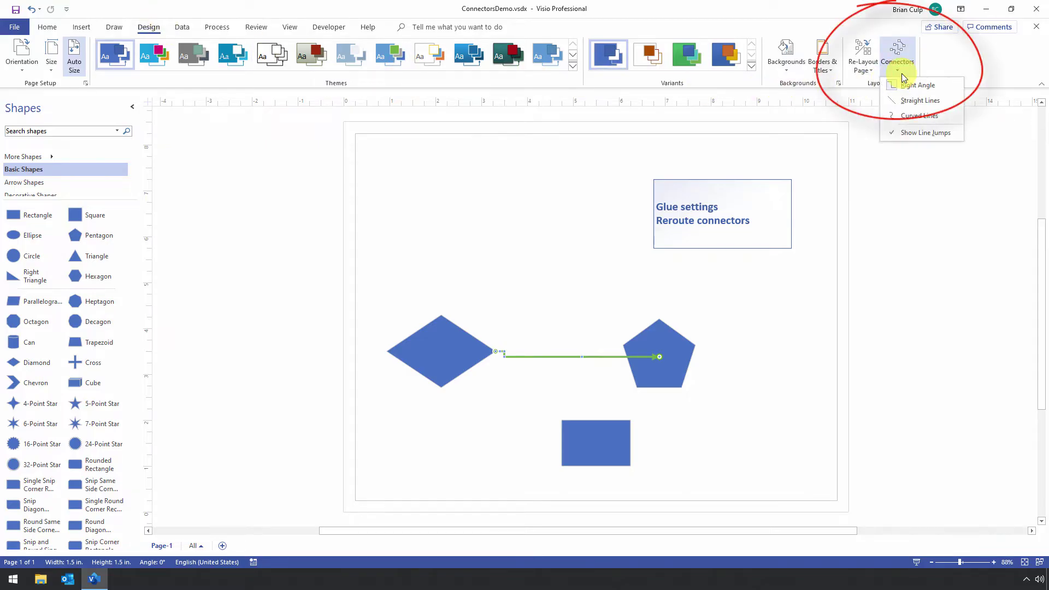
{"action": "left_click", "coordinate": [911, 100]}
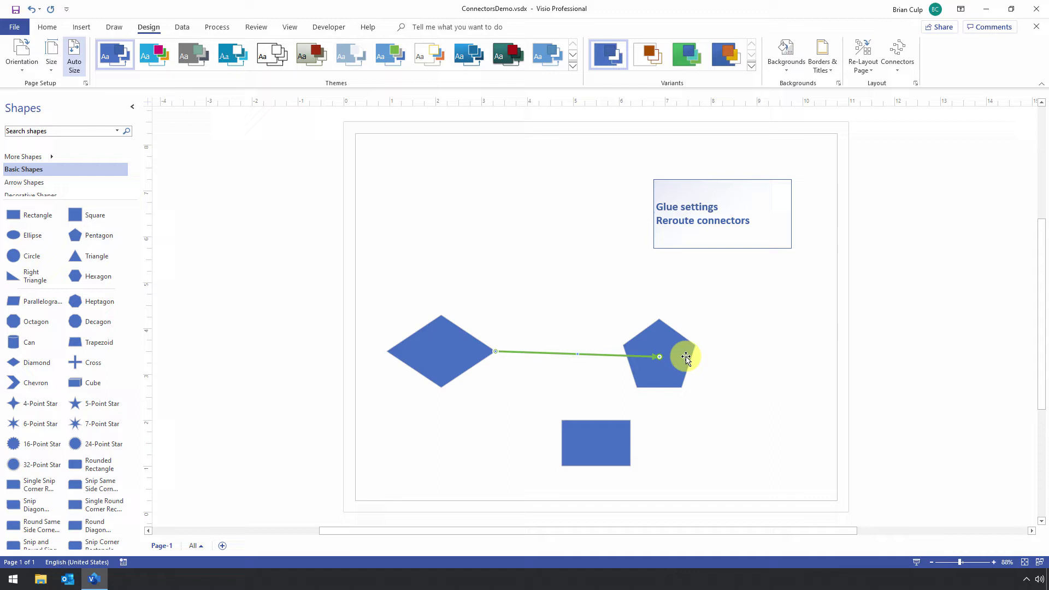
Move the pentagon above the diamond and glue the connector's end to the whole diamond.
{"action": "left_click_drag", "start_coordinate": [678, 350], "coordinate": [565, 245]}
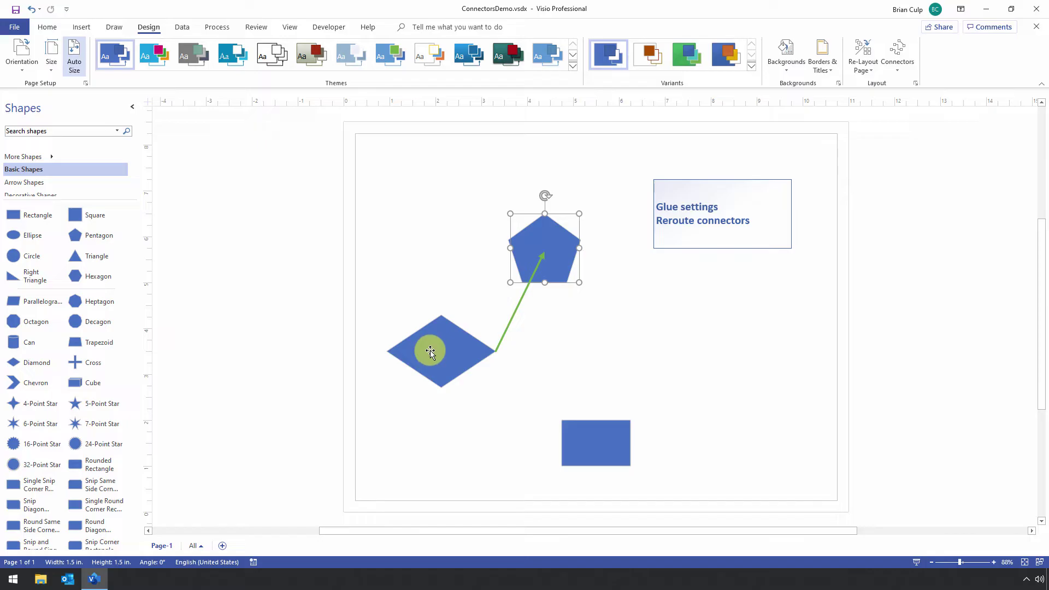
{"action": "left_click", "coordinate": [500, 344]}
{"action": "left_click_drag", "start_coordinate": [500, 344], "coordinate": [441, 349]}
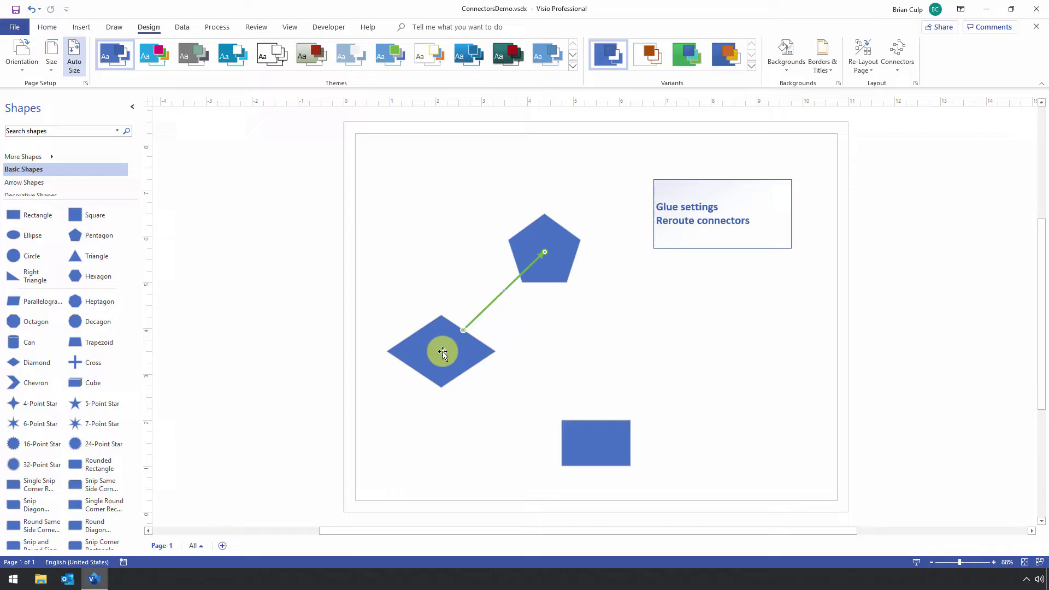
Drag the pentagon back so it sits directly right of the diamond.
{"action": "left_click_drag", "start_coordinate": [562, 239], "coordinate": [735, 348]}
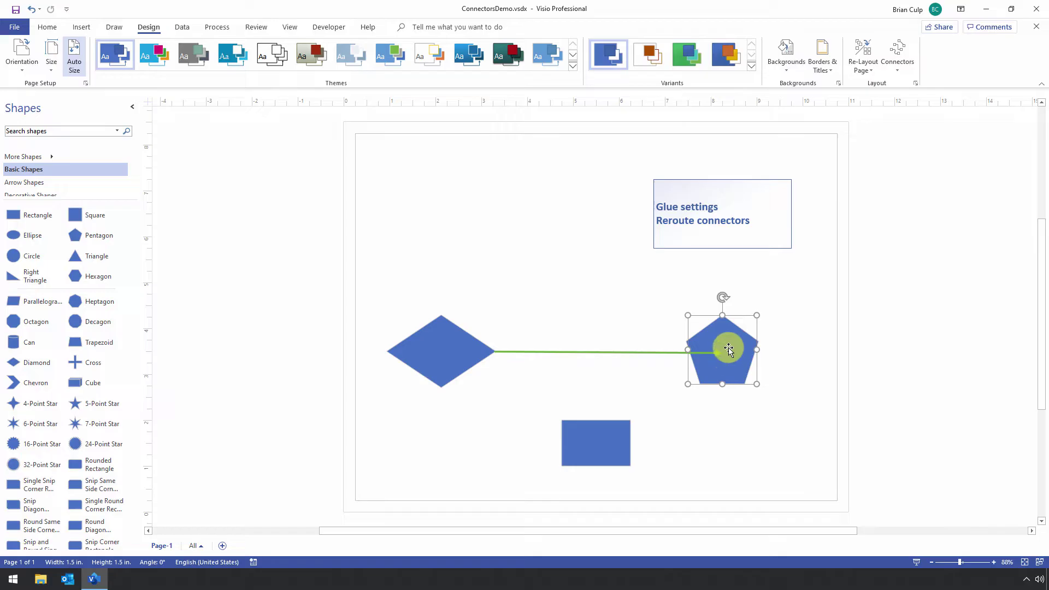
{"action": "left_click_drag", "start_coordinate": [729, 347], "coordinate": [534, 247]}
{"action": "left_click_drag", "start_coordinate": [534, 247], "coordinate": [710, 353]}
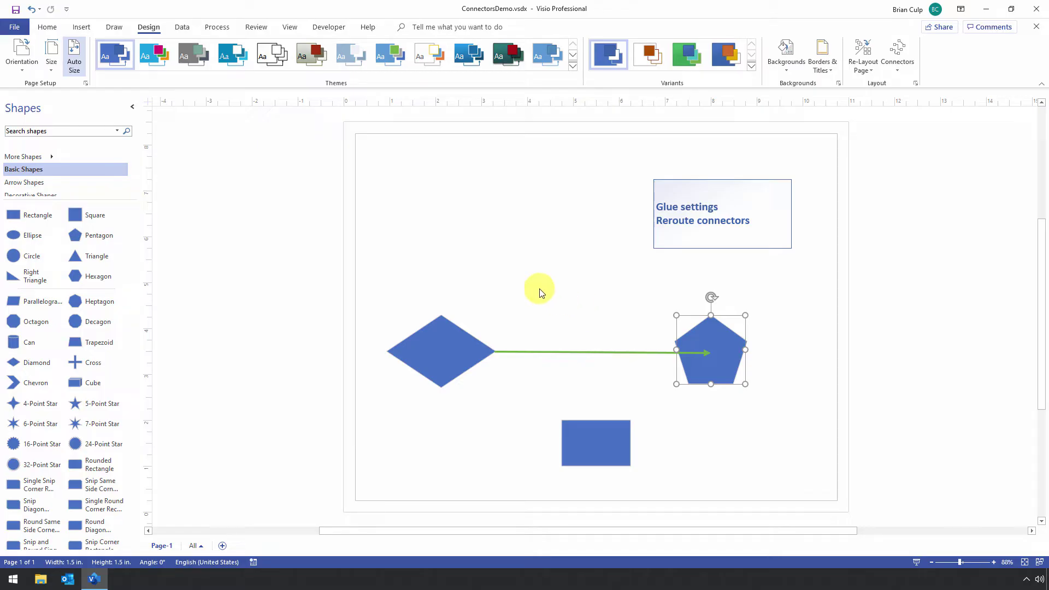
Uncheck Glue in the Snap & Glue dialog from View > Visual Aids and confirm with OK.
{"action": "left_click", "coordinate": [296, 31]}
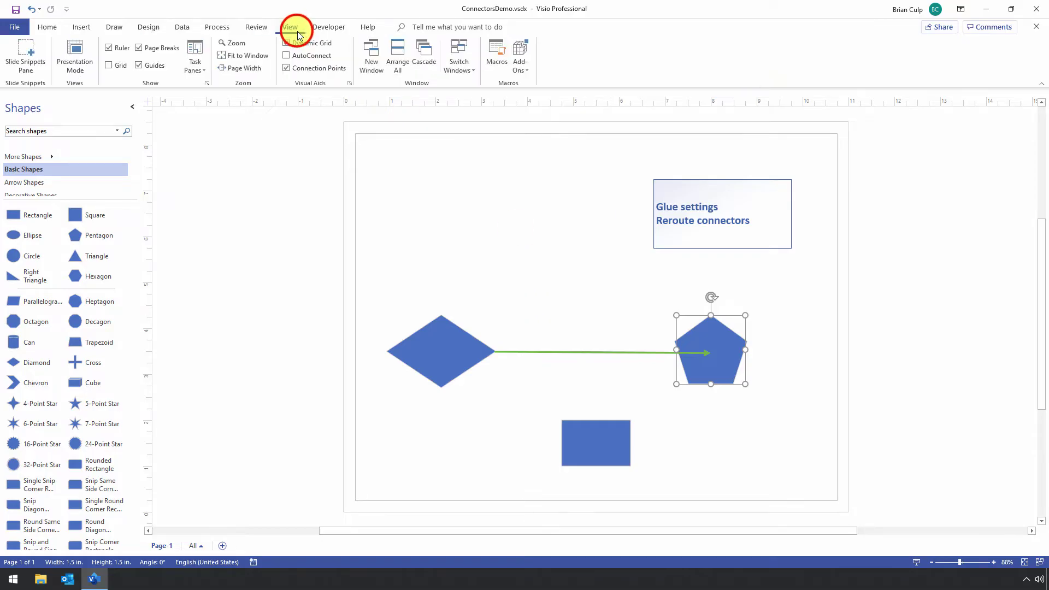
{"action": "left_click", "coordinate": [349, 84]}
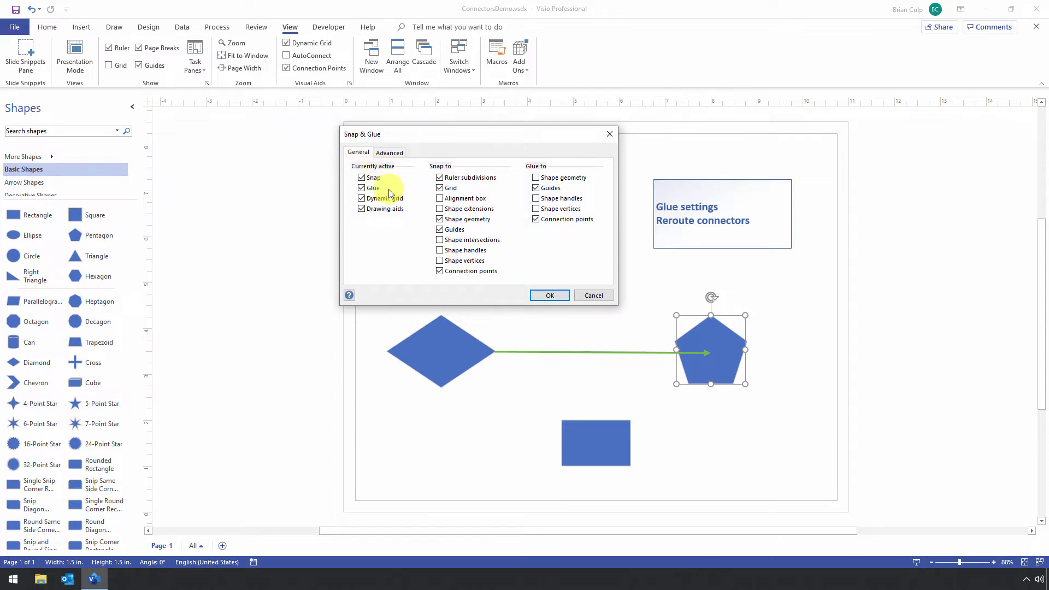
{"action": "left_click", "coordinate": [371, 193]}
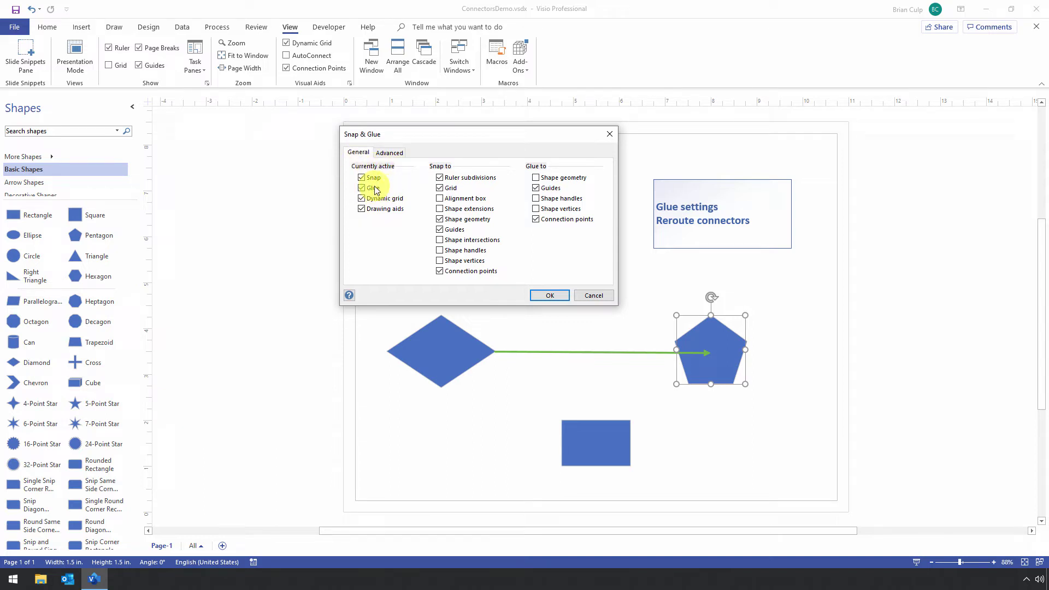
{"action": "left_click", "coordinate": [388, 191]}
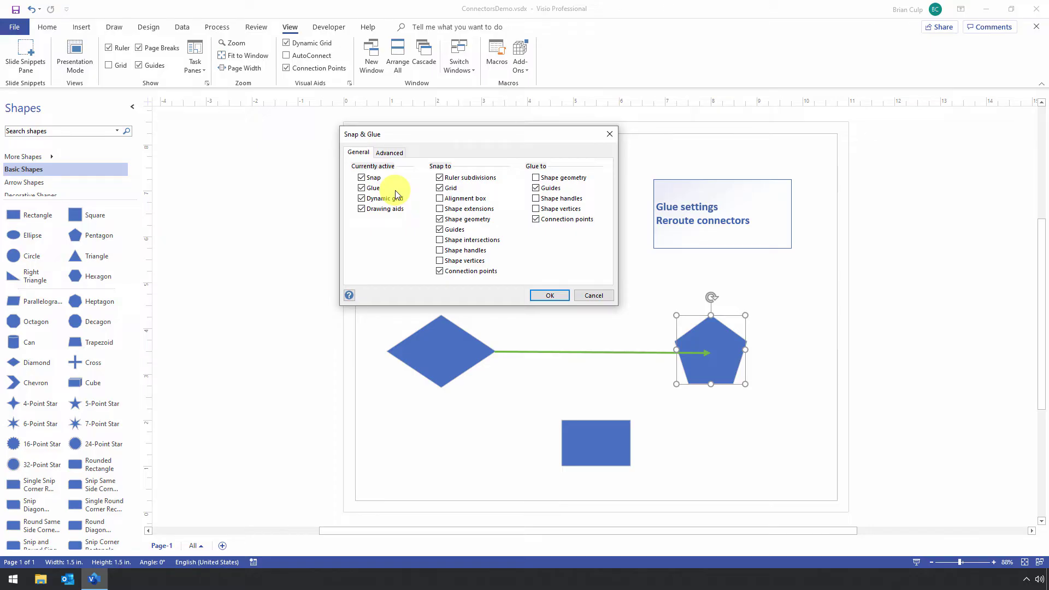
{"action": "left_click", "coordinate": [363, 190]}
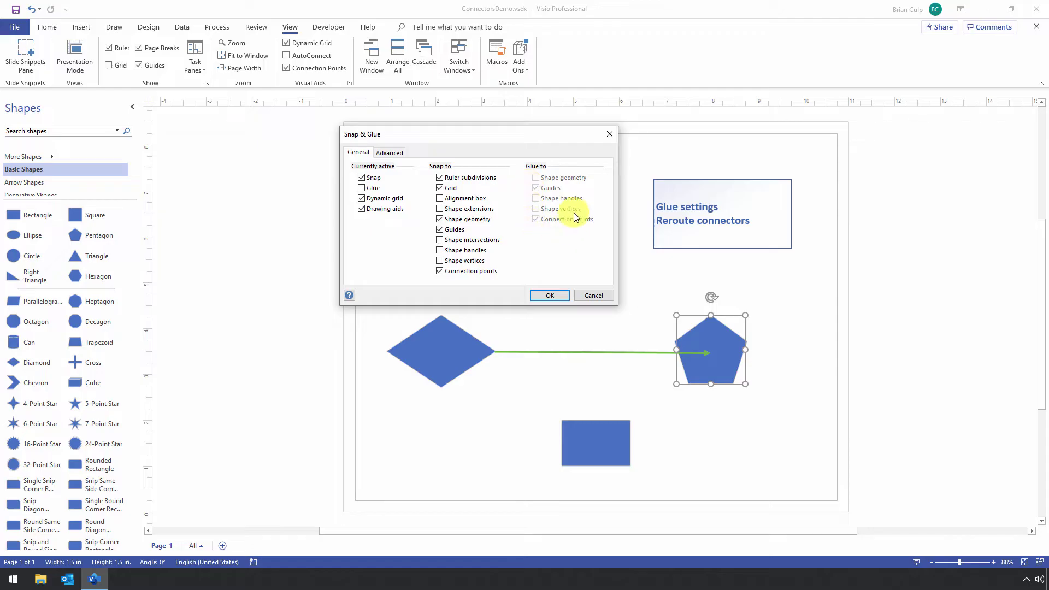
{"action": "left_click", "coordinate": [373, 190]}
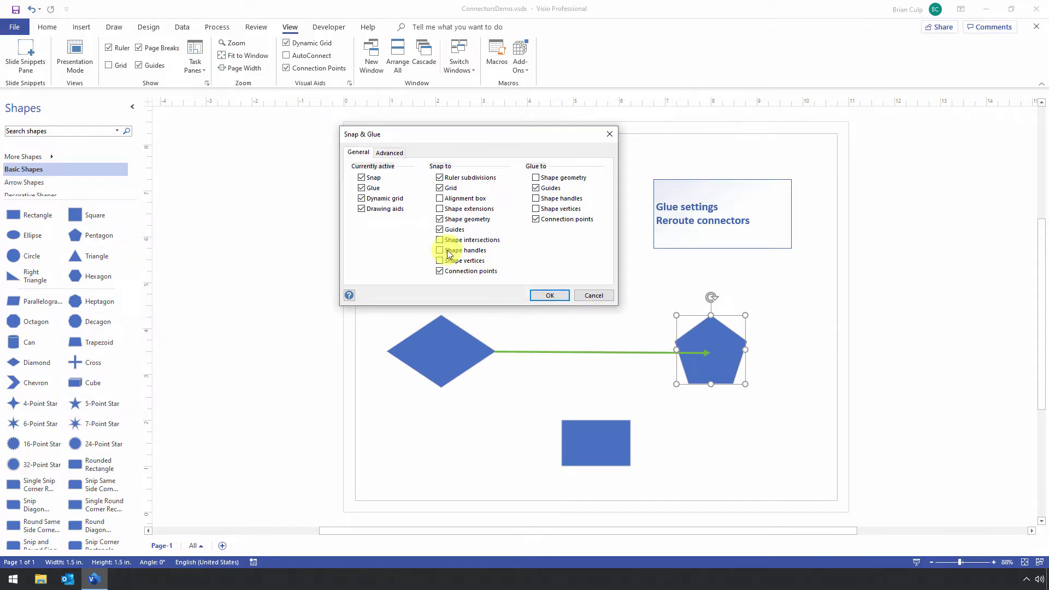
{"action": "left_click", "coordinate": [361, 188]}
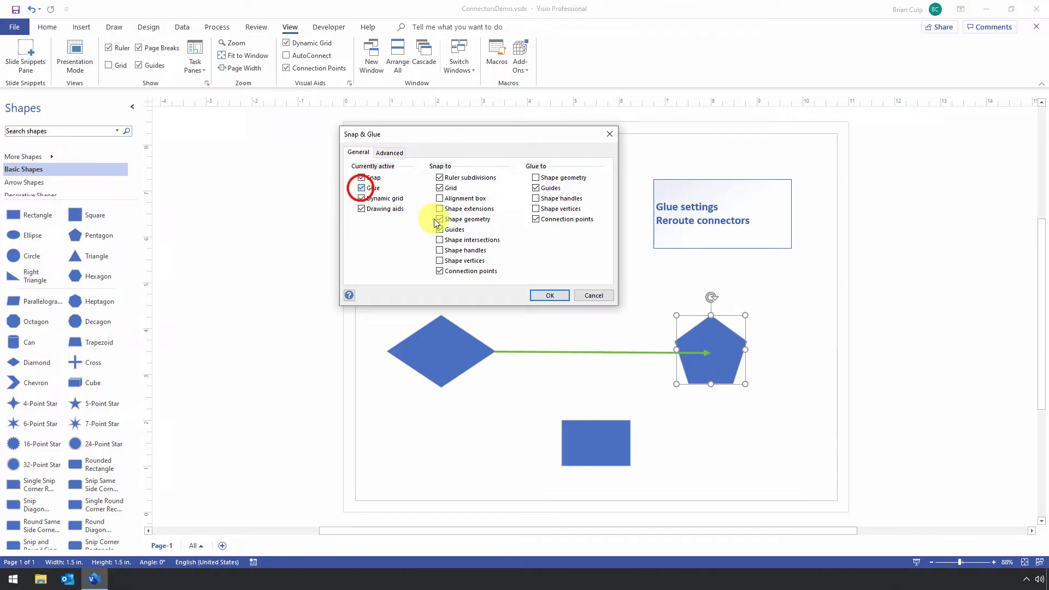
{"action": "left_click", "coordinate": [550, 295]}
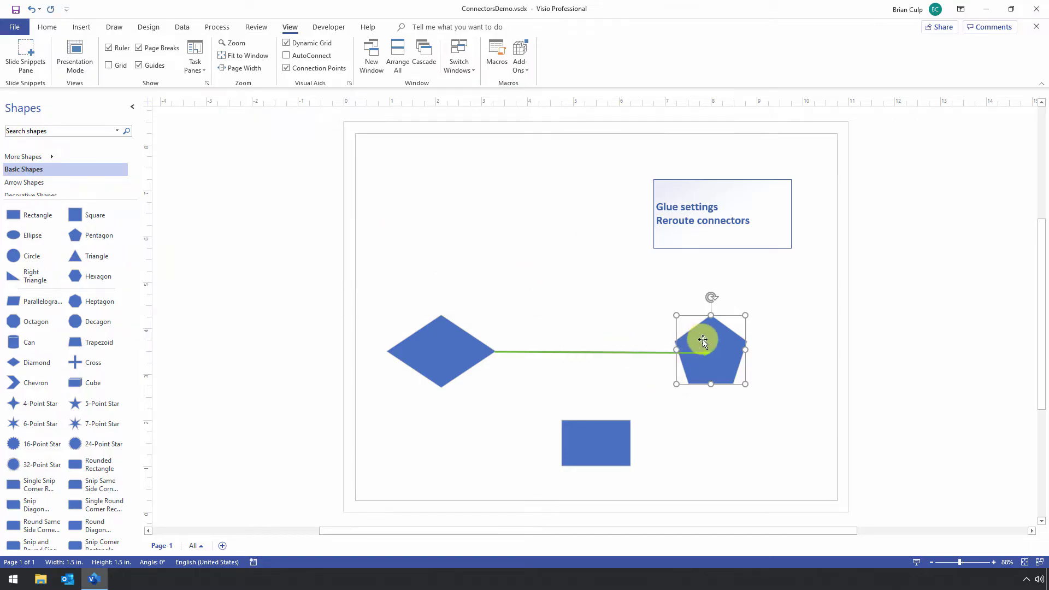
Glue the connector's arrow end into the pentagon, then move the pentagon up and left.
{"action": "mouse_move", "coordinate": [703, 341]}
{"action": "left_mouse_down"}
{"action": "mouse_move", "coordinate": [674, 311]}
{"action": "mouse_move", "coordinate": [599, 272]}
{"action": "mouse_move", "coordinate": [565, 223]}
{"action": "mouse_move", "coordinate": [485, 195]}
{"action": "mouse_move", "coordinate": [628, 264]}
{"action": "mouse_move", "coordinate": [686, 339]}
{"action": "left_mouse_up"}
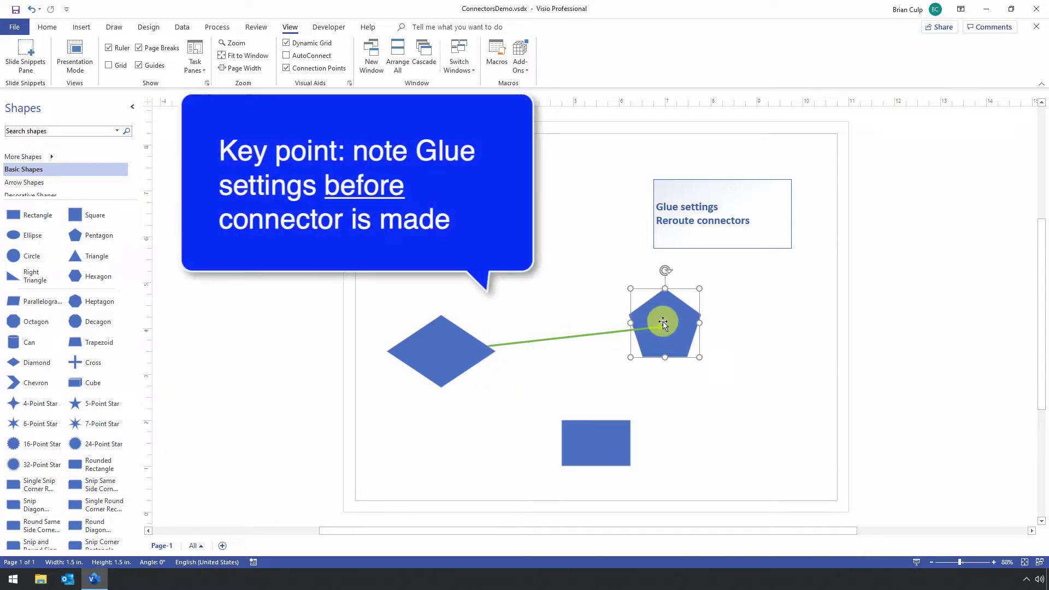
{"action": "left_click_drag", "start_coordinate": [662, 324], "coordinate": [662, 324]}
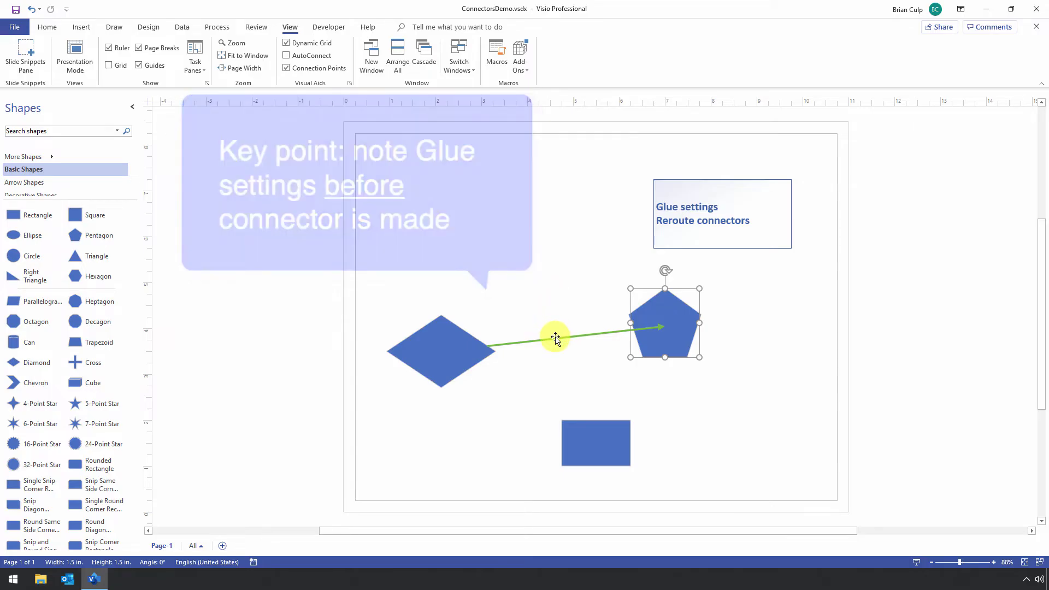
{"action": "left_click_drag", "start_coordinate": [646, 313], "coordinate": [563, 281]}
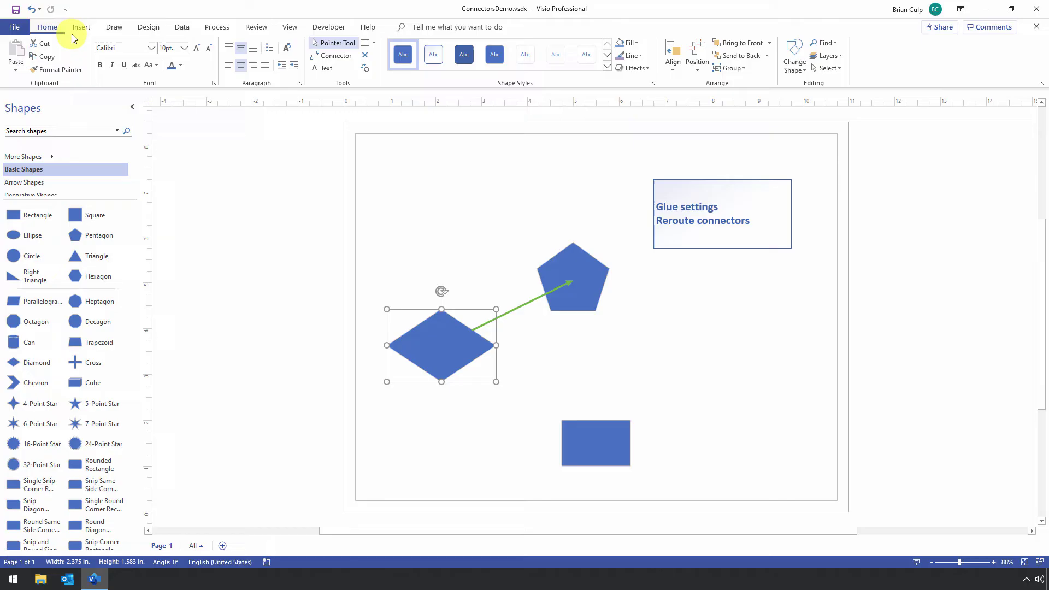
Draw a connector from the diamond's bottom to the rectangle, then return to the Pointer tool.
{"action": "left_click", "coordinate": [334, 55]}
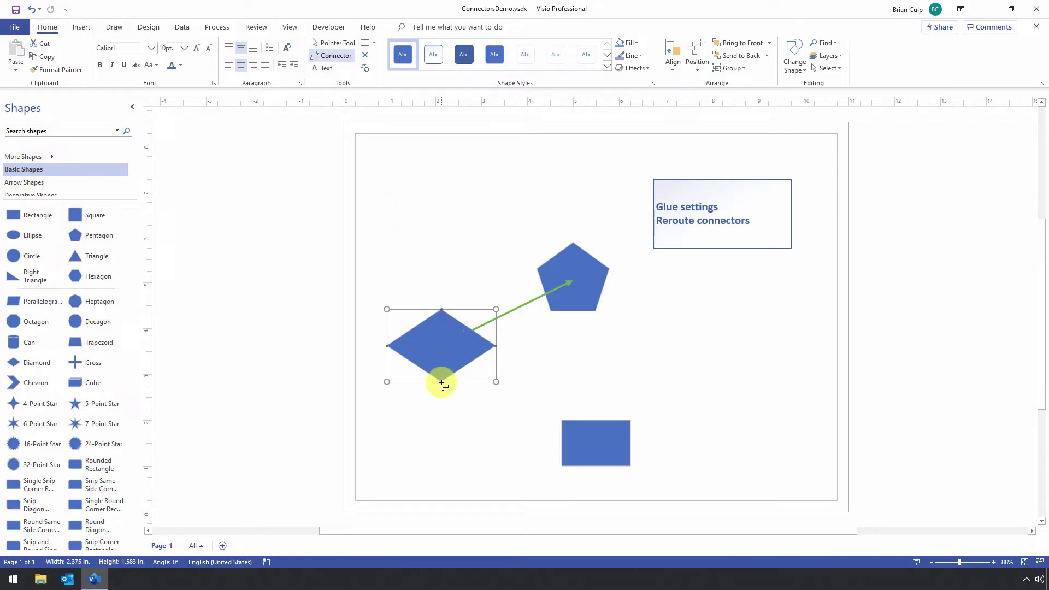
{"action": "left_click_drag", "start_coordinate": [442, 382], "coordinate": [598, 444]}
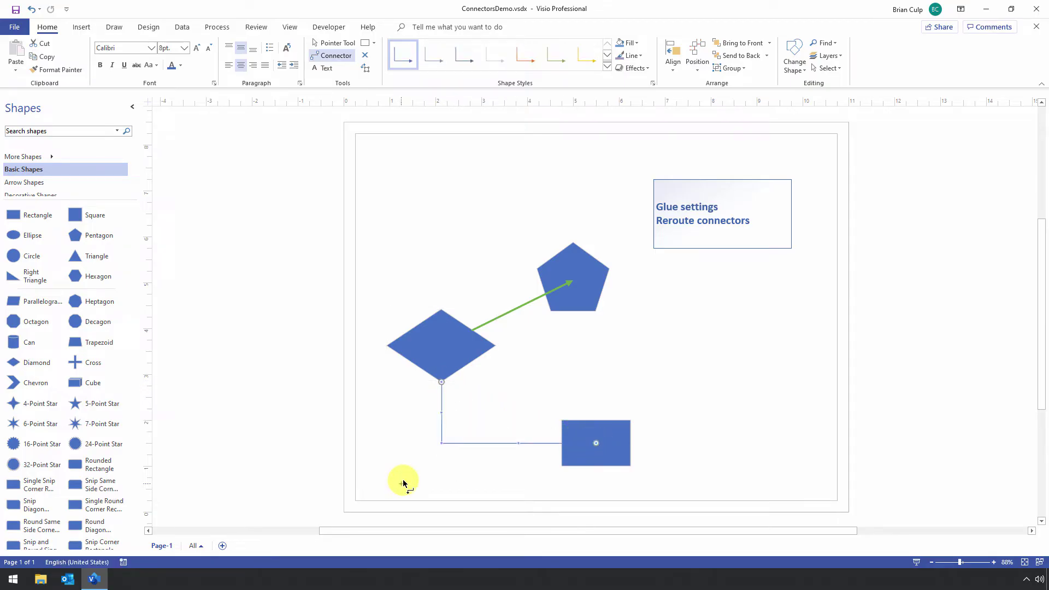
{"action": "key", "text": "ctrl+1"}
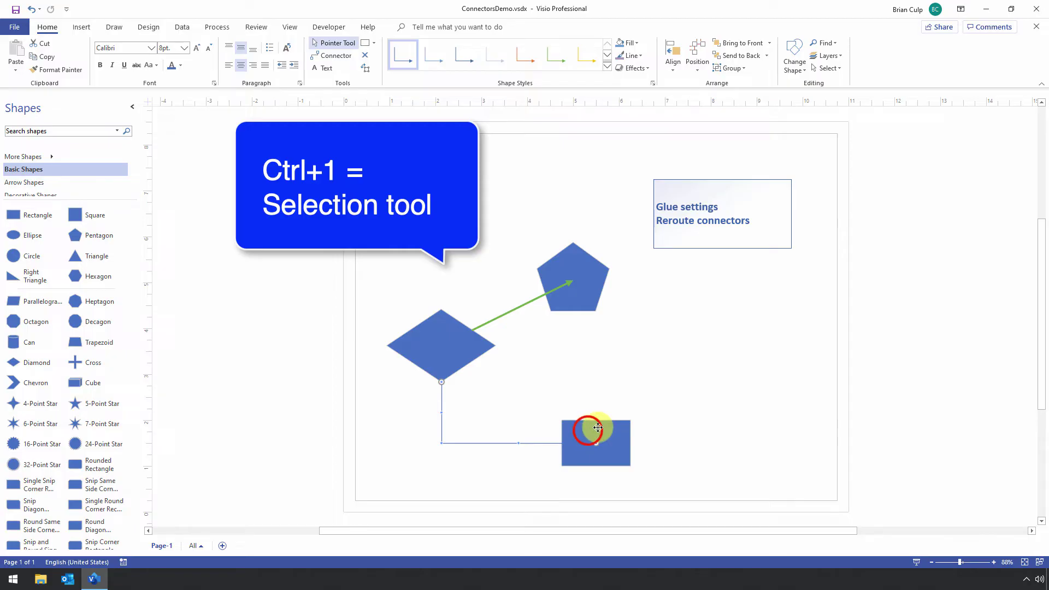
Move the rectangle up and right, leaving the new connector's arrow end unattached.
{"action": "left_click_drag", "start_coordinate": [598, 427], "coordinate": [645, 352]}
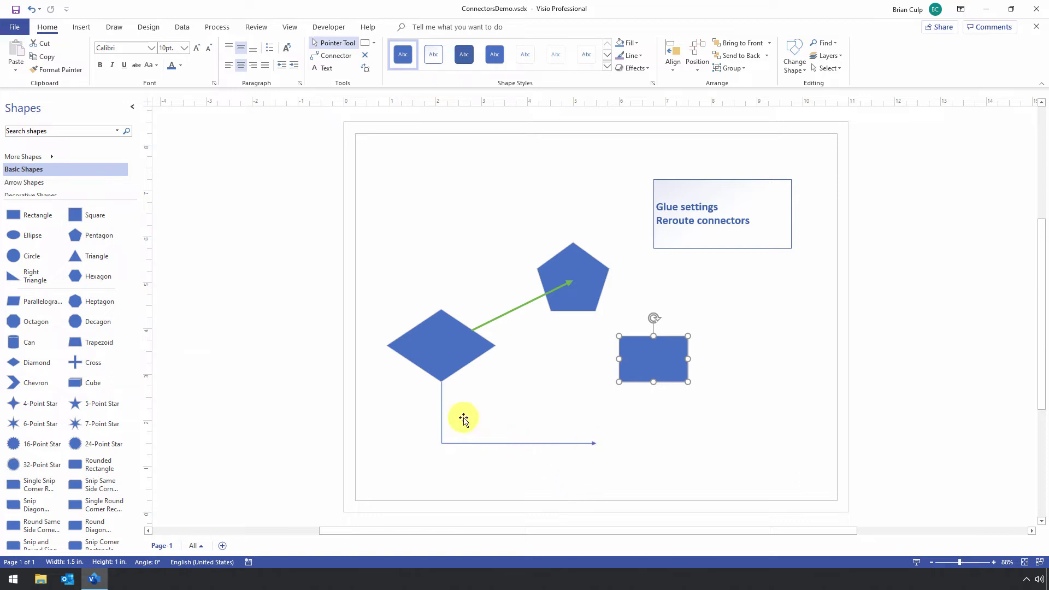
{"action": "left_click", "coordinate": [656, 358]}
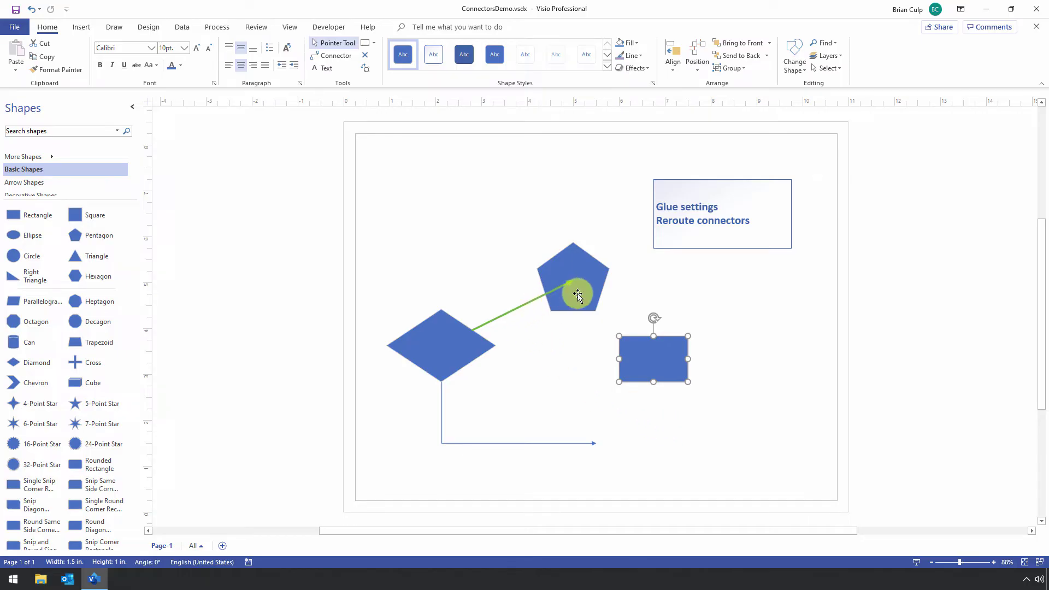
{"action": "left_click", "coordinate": [640, 374]}
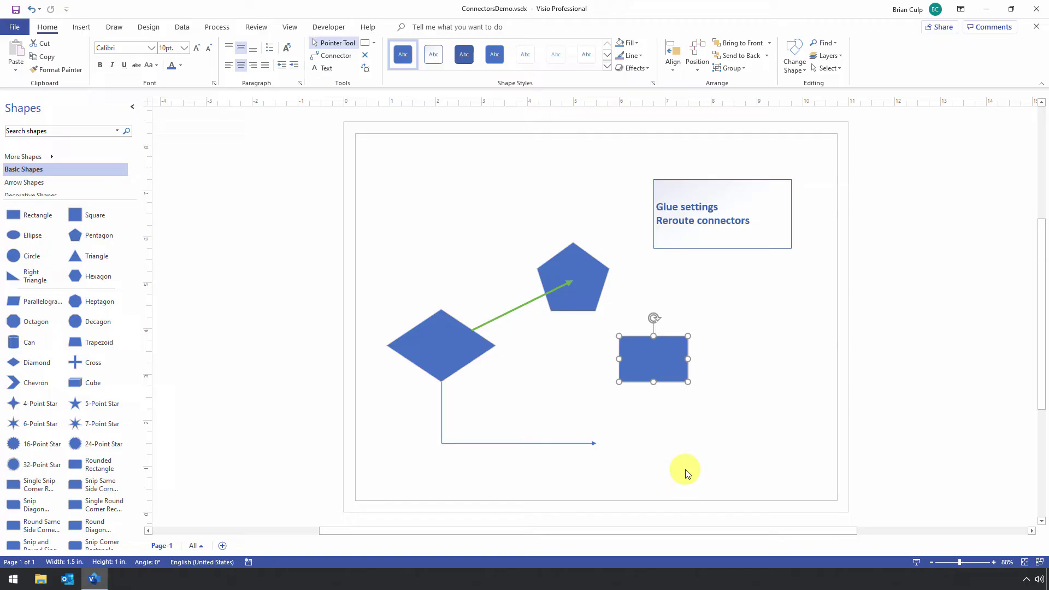
Turn on glue for the Connector layer in Layer Properties, confirm with OK, and show the View ribbon.
{"action": "left_click", "coordinate": [582, 373]}
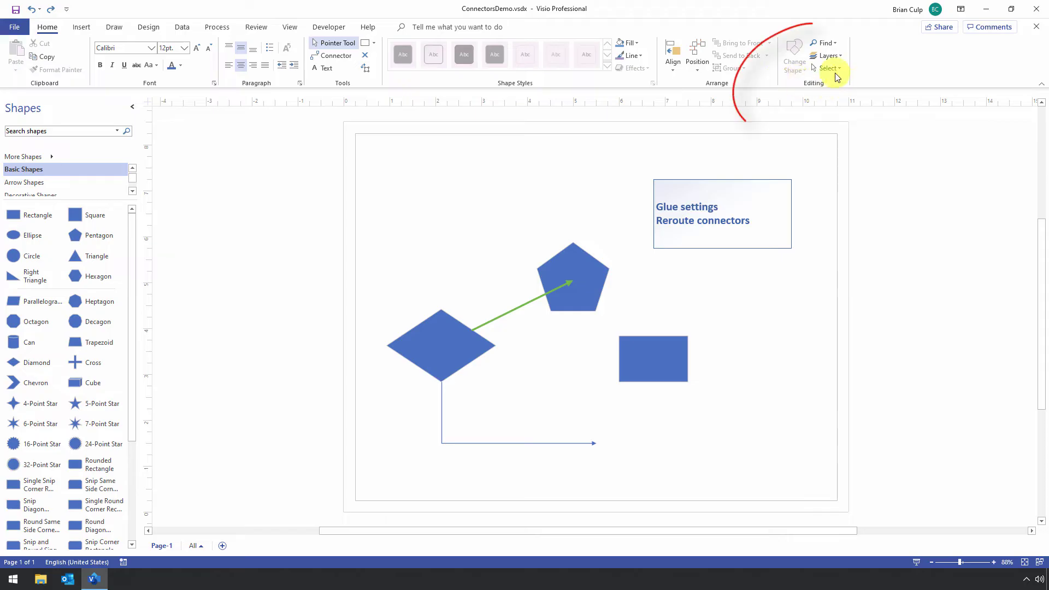
{"action": "left_click", "coordinate": [828, 56]}
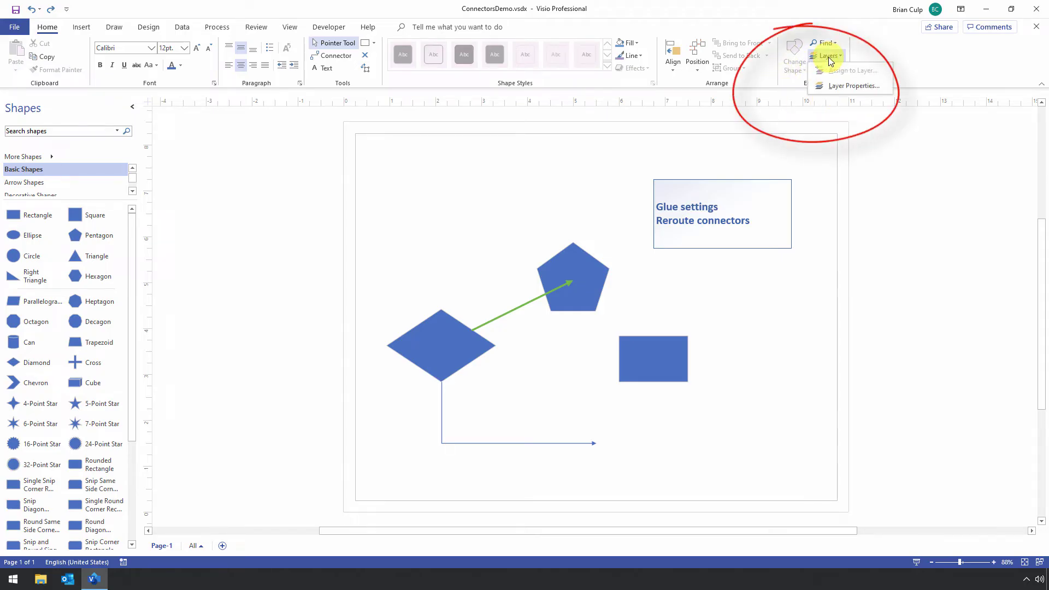
{"action": "left_click", "coordinate": [839, 86]}
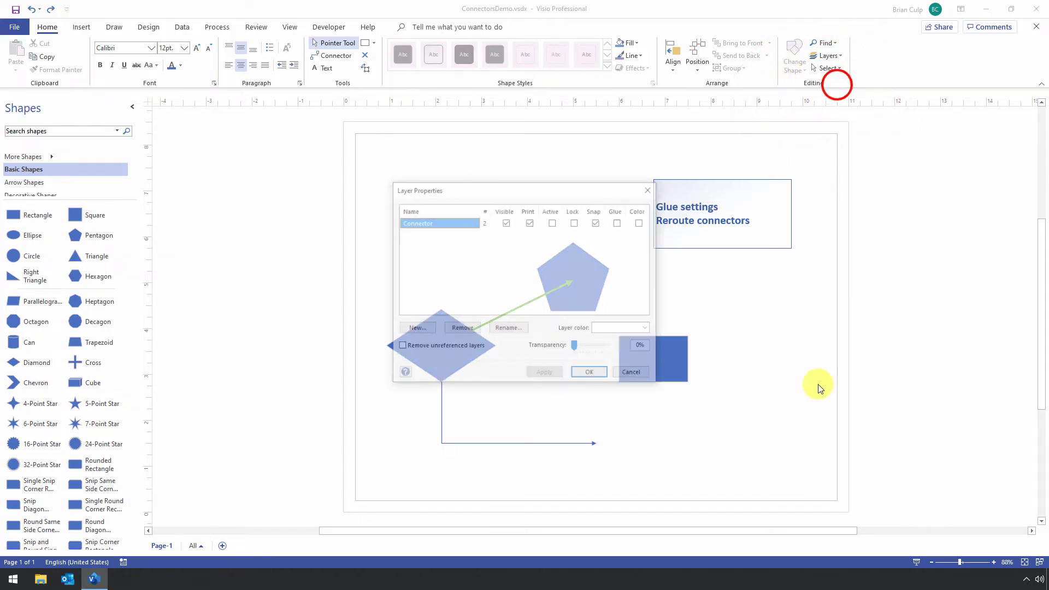
{"action": "left_click", "coordinate": [620, 223]}
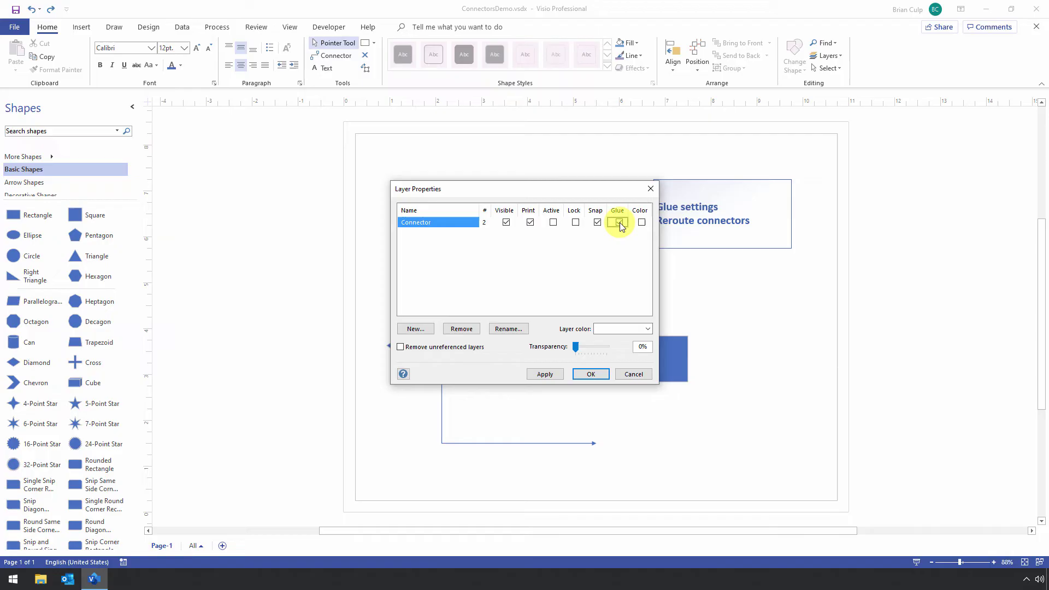
{"action": "left_click", "coordinate": [619, 223]}
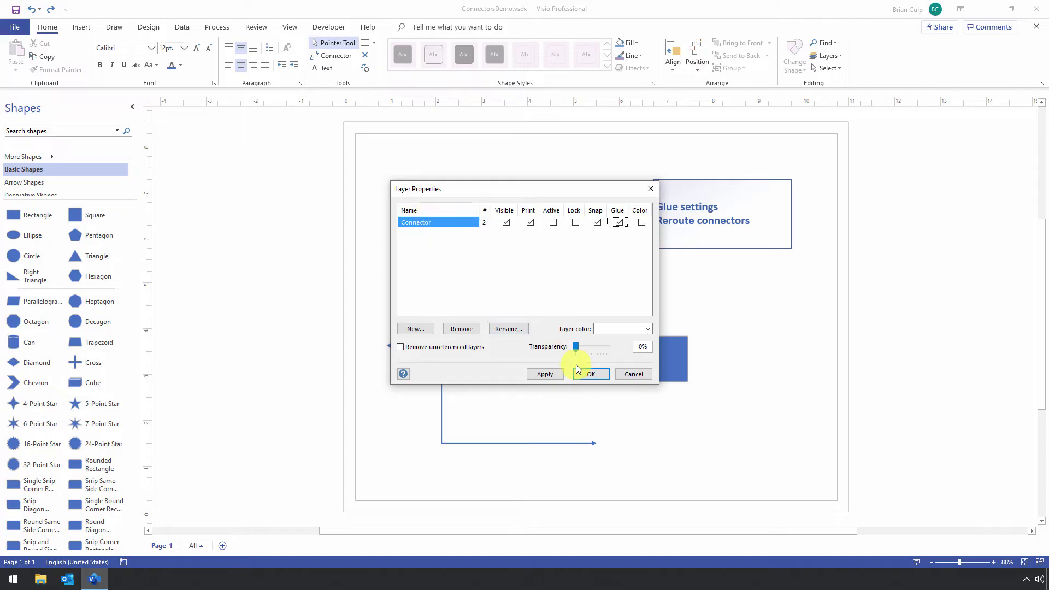
{"action": "left_click", "coordinate": [597, 374]}
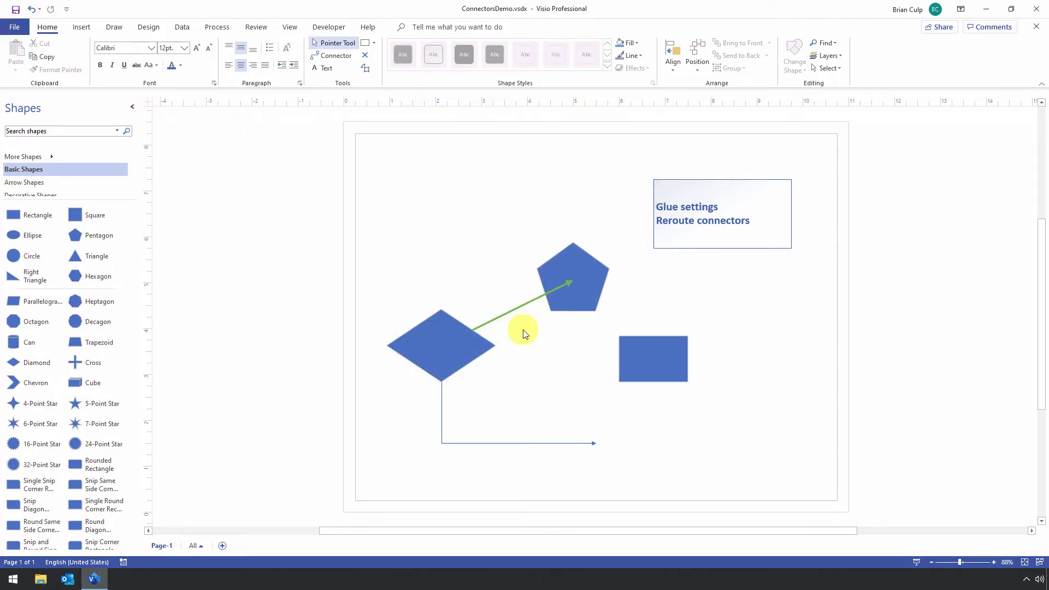
{"action": "left_click", "coordinate": [290, 30]}
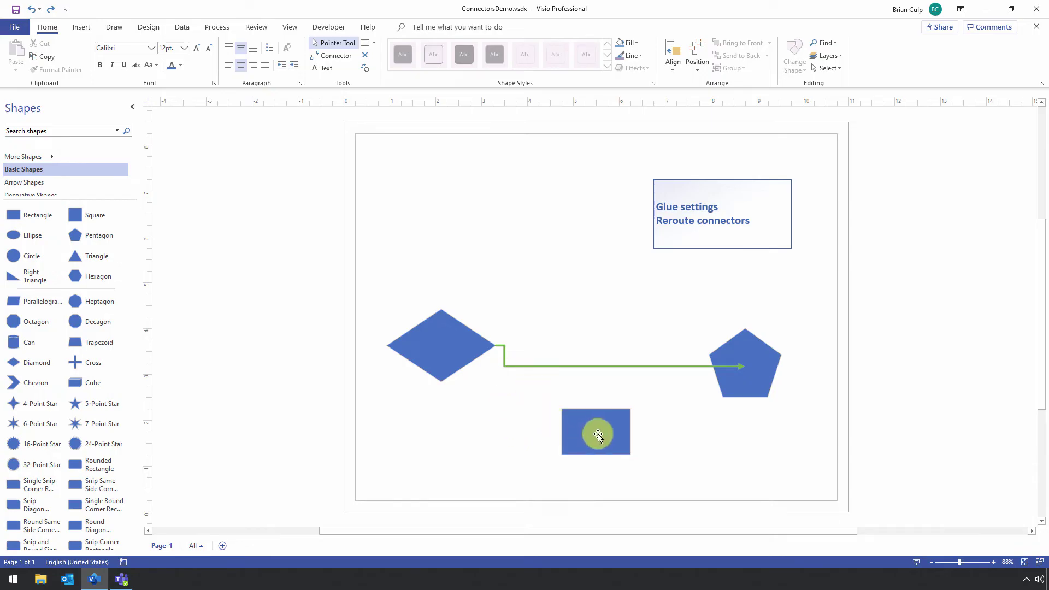
Drag the rectangle across the green connector to watch it reroute, then undo the last move.
{"action": "left_click_drag", "start_coordinate": [598, 434], "coordinate": [593, 387]}
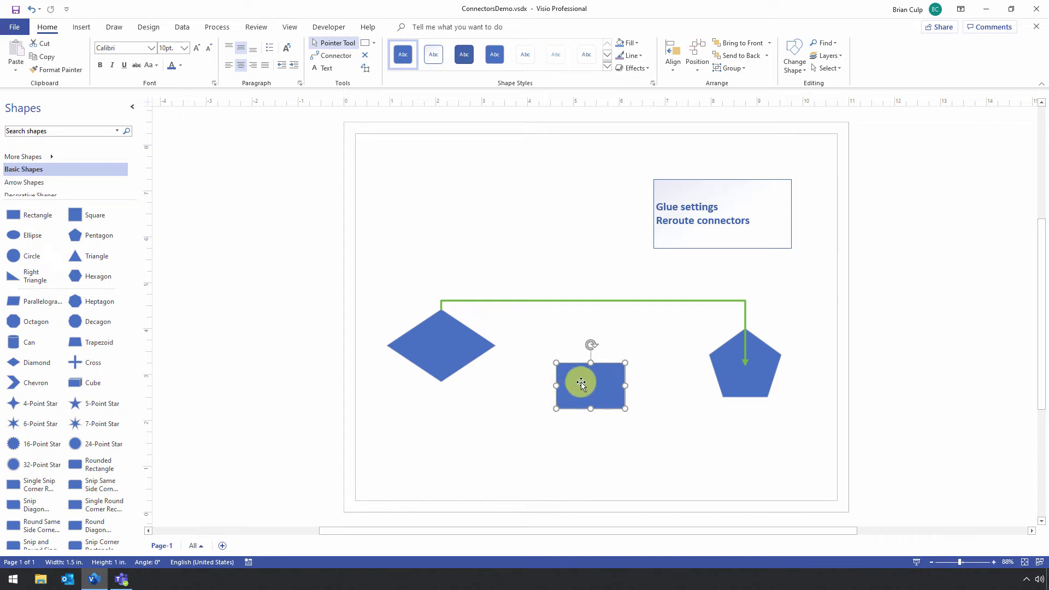
{"action": "left_click_drag", "start_coordinate": [580, 378], "coordinate": [567, 452]}
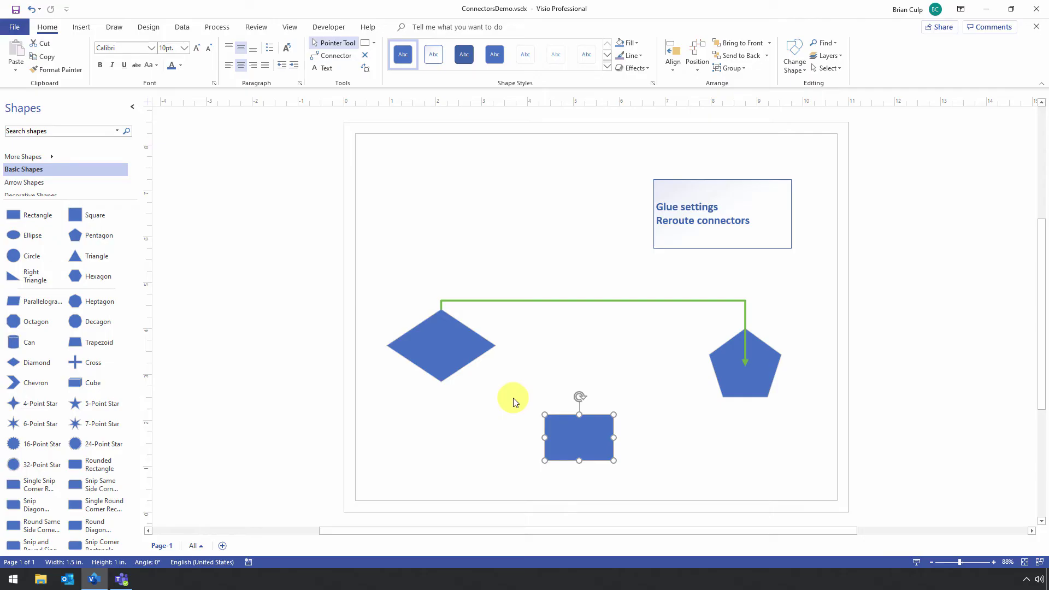
{"action": "key", "text": "ctrl+z"}
{"action": "key", "text": "ctrl+z"}
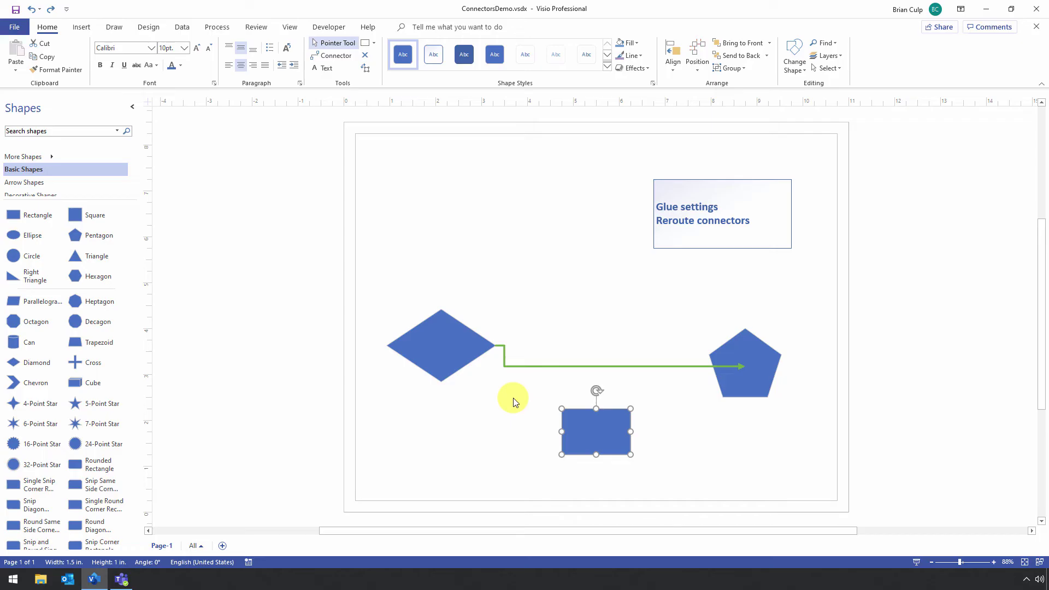
Set the rectangle's placement behavior to 'Do not lay out and route around', then drag it onto the connector.
{"action": "left_click", "coordinate": [331, 29]}
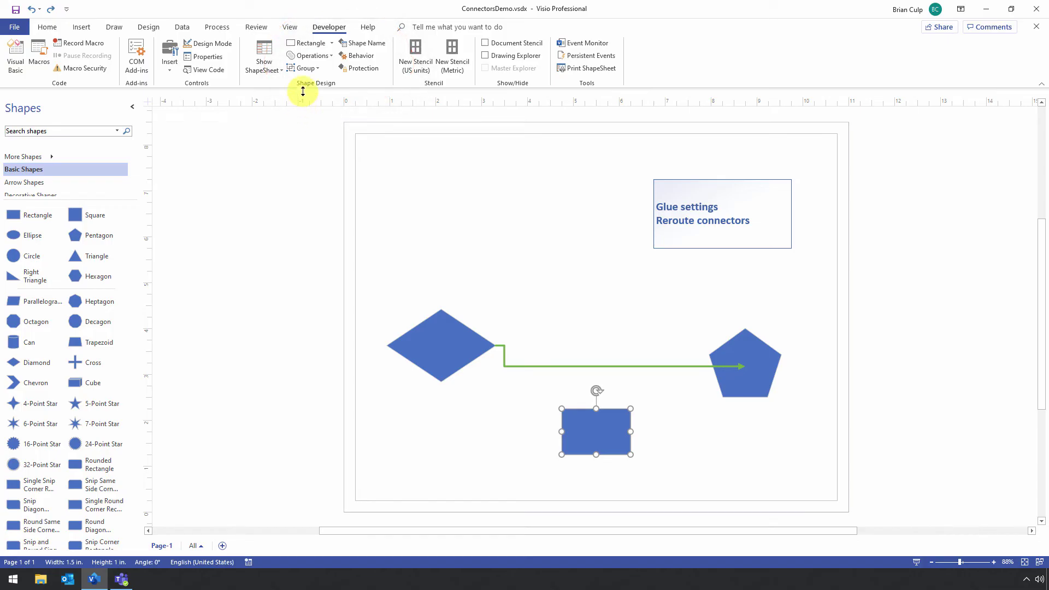
{"action": "left_click", "coordinate": [354, 56]}
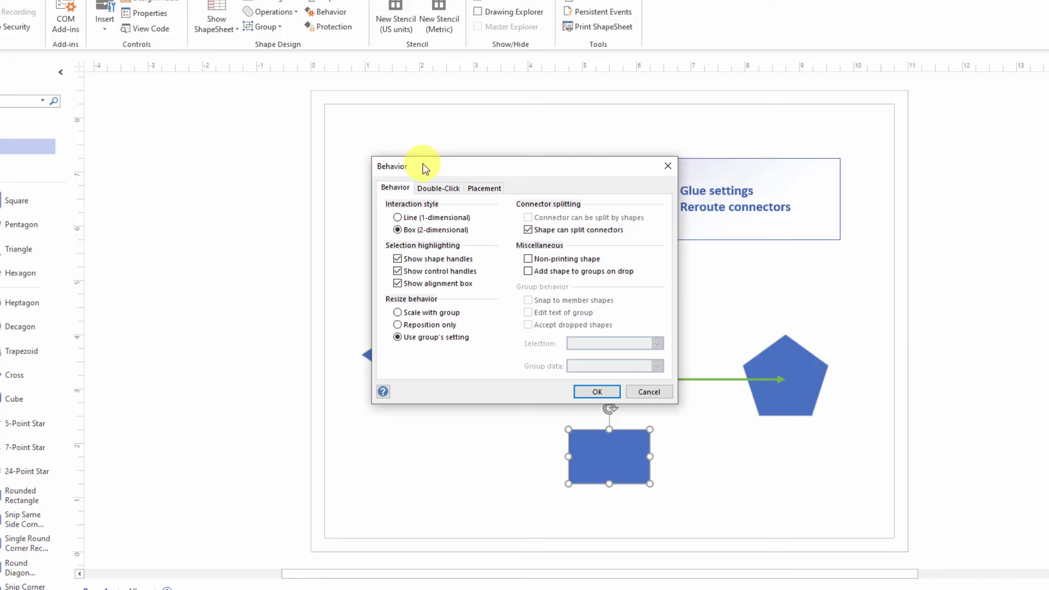
{"action": "left_click_drag", "start_coordinate": [425, 169], "coordinate": [283, 150]}
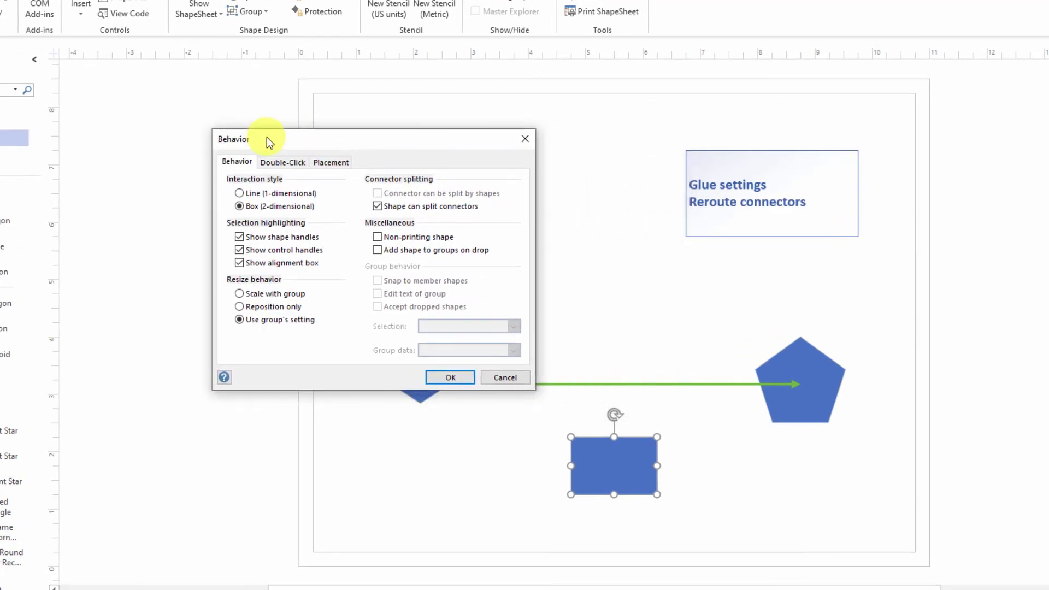
{"action": "left_click", "coordinate": [323, 164]}
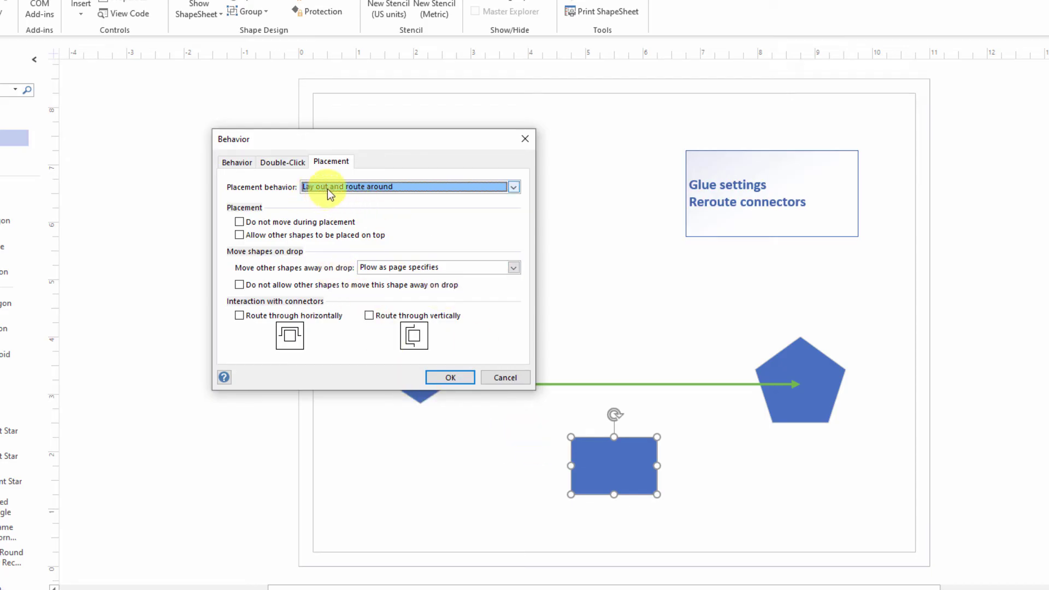
{"action": "left_click", "coordinate": [464, 186]}
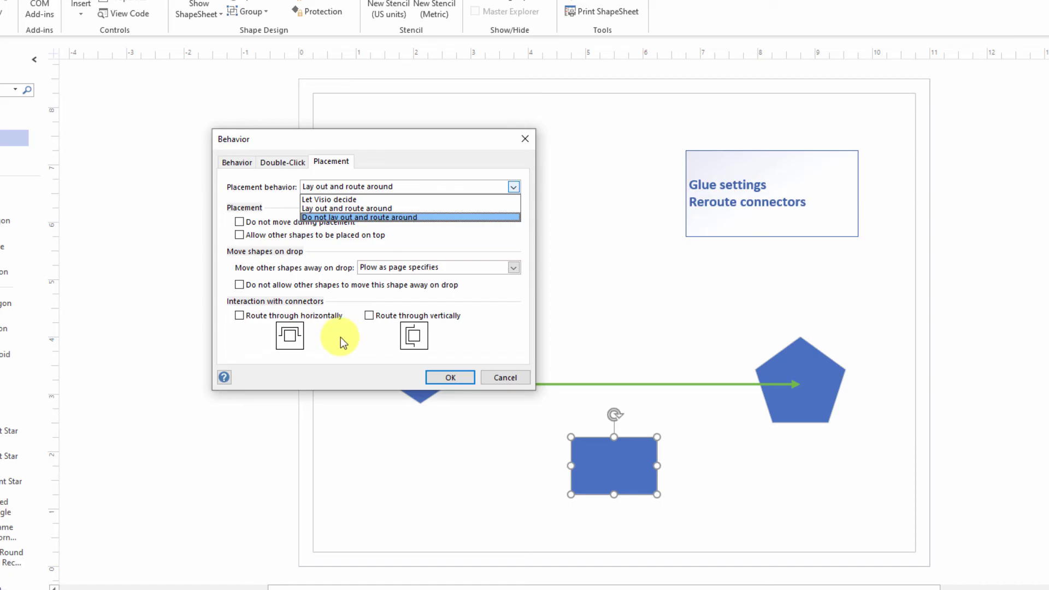
{"action": "left_click", "coordinate": [320, 217]}
{"action": "left_click", "coordinate": [449, 377]}
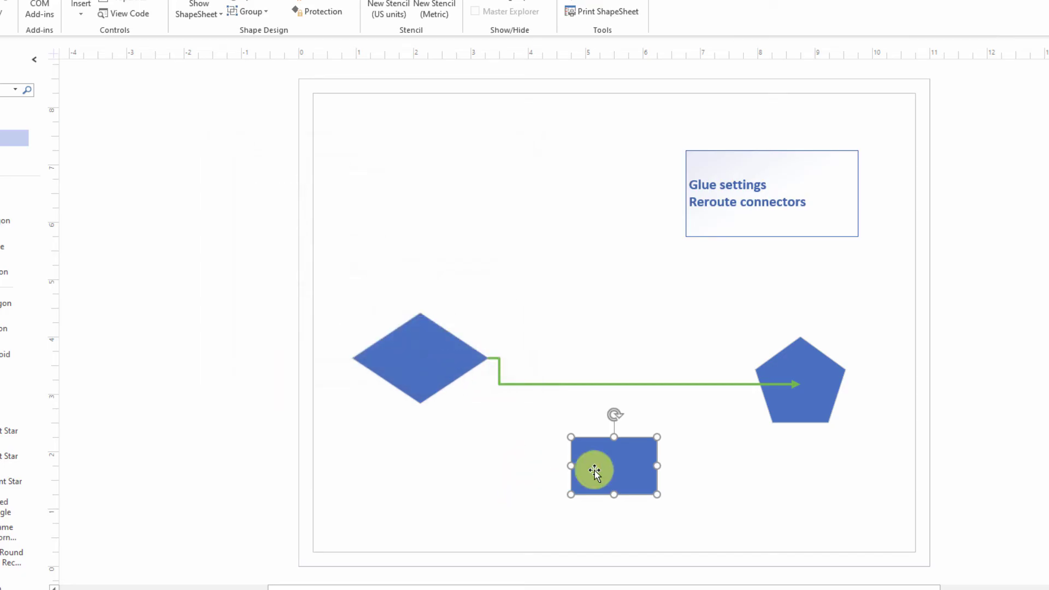
{"action": "left_click_drag", "start_coordinate": [597, 450], "coordinate": [591, 376]}
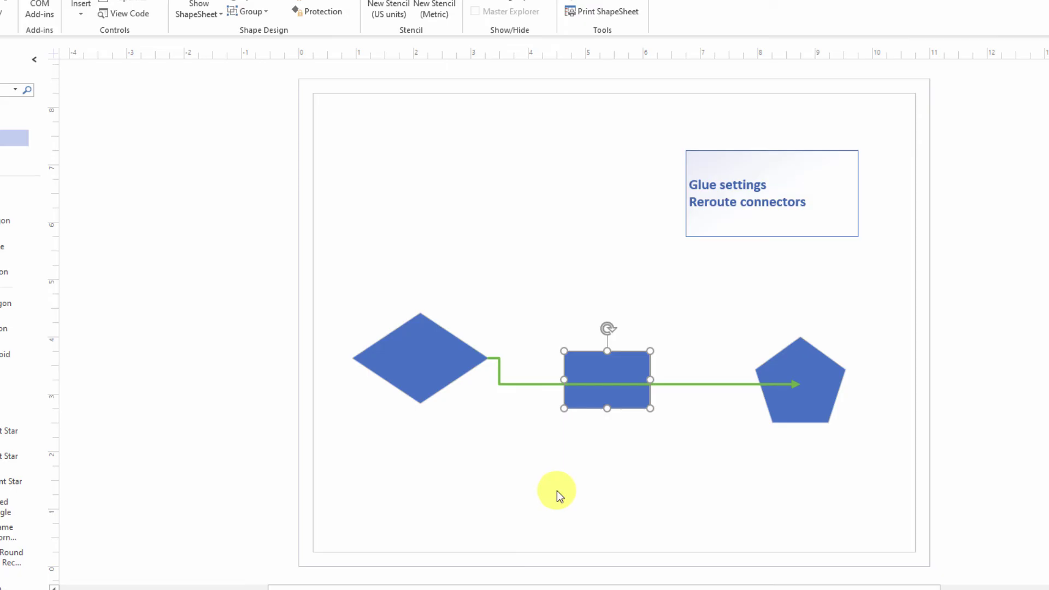
{"action": "left_click", "coordinate": [696, 384]}
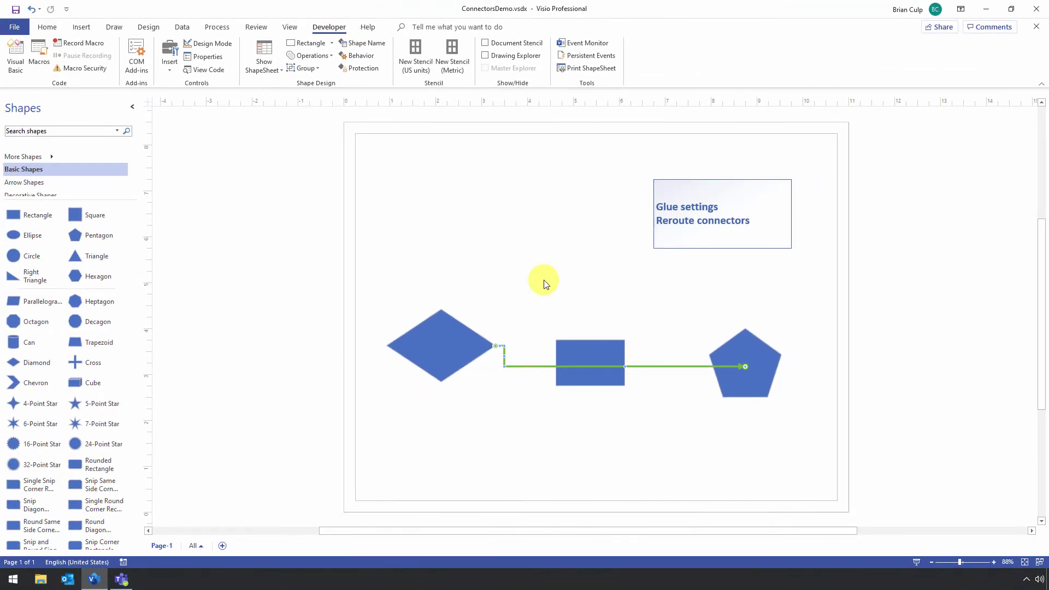
Check that the connector's Reroute option is Freely, cancel without changes, and select the rectangle.
{"action": "left_click", "coordinate": [363, 57]}
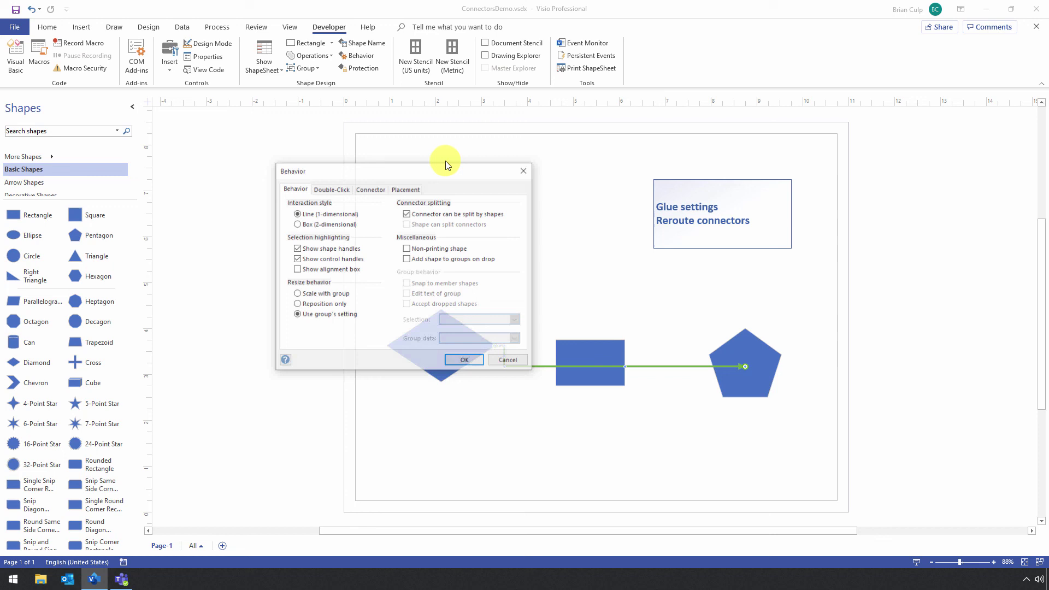
{"action": "left_click", "coordinate": [370, 190]}
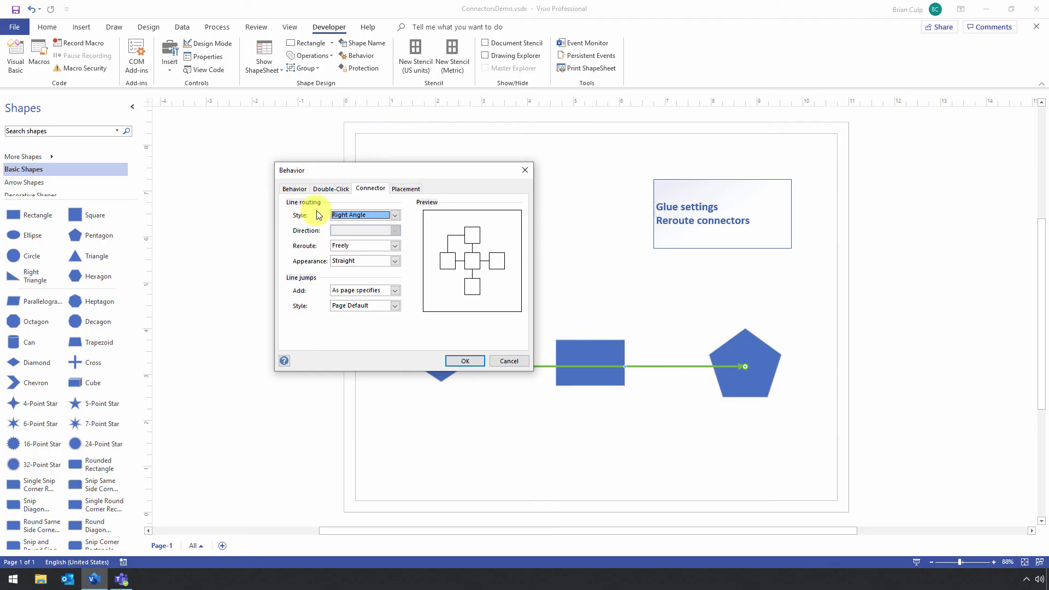
{"action": "left_click", "coordinate": [346, 247]}
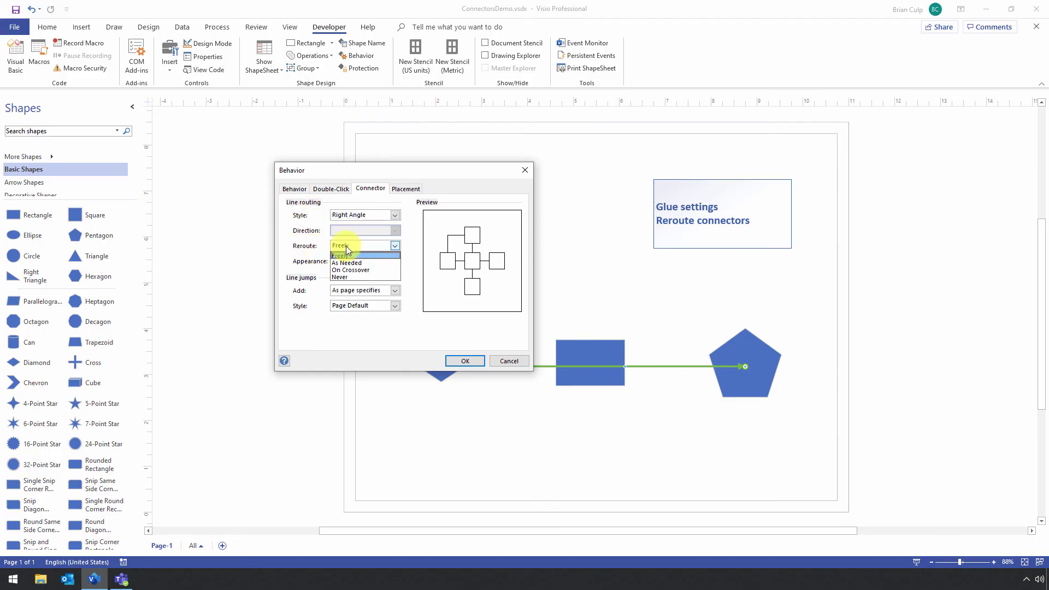
{"action": "left_click", "coordinate": [316, 212]}
{"action": "left_click", "coordinate": [509, 360]}
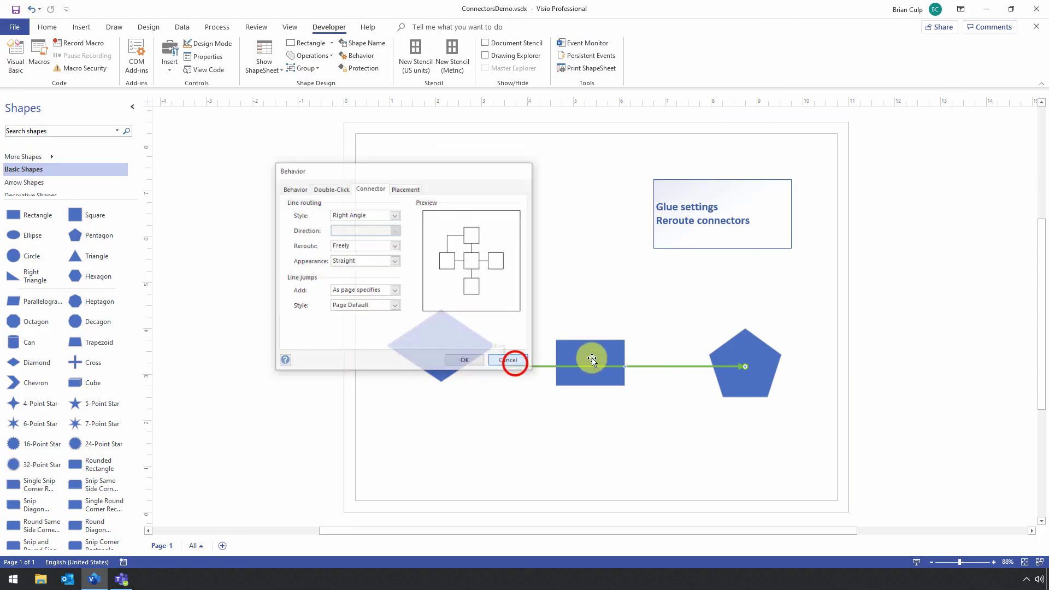
{"action": "left_click", "coordinate": [590, 358]}
Set the rectangle back to 'Lay out and route around' and drag it up above the connector.
{"action": "left_click", "coordinate": [365, 57]}
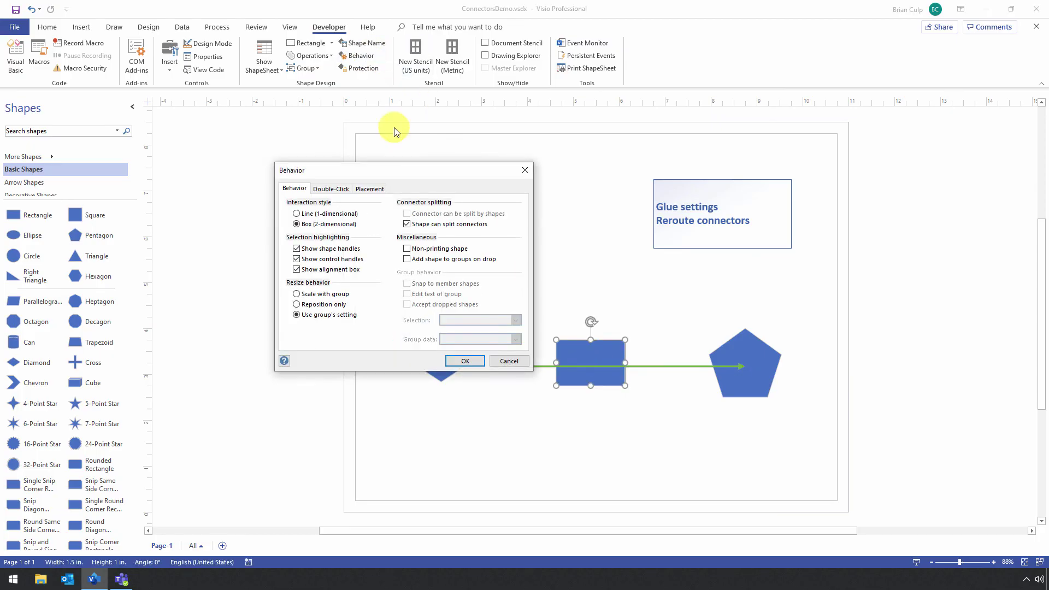
{"action": "left_click", "coordinate": [362, 187]}
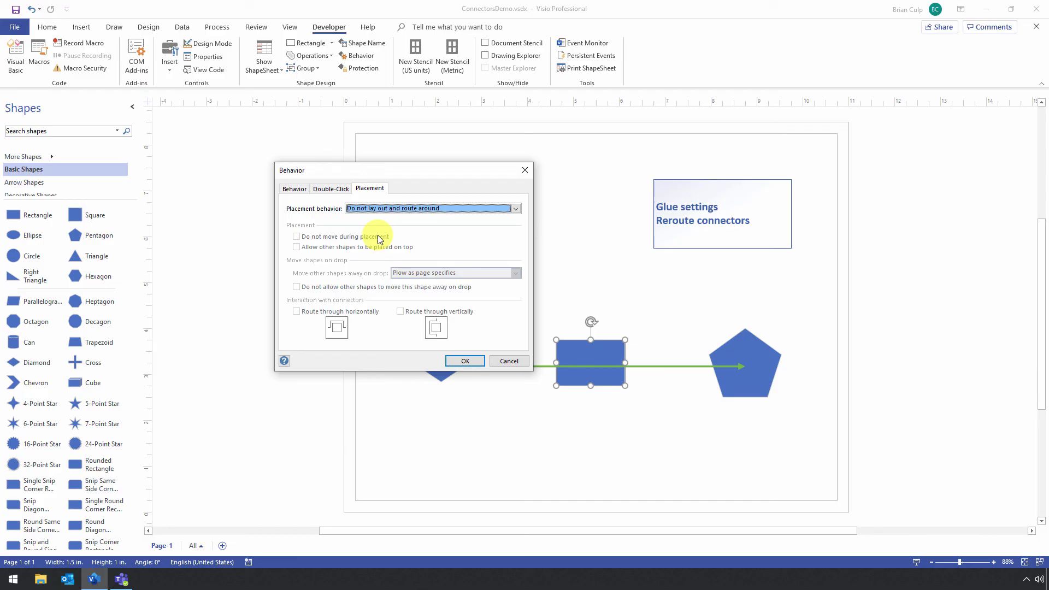
{"action": "left_click", "coordinate": [379, 208]}
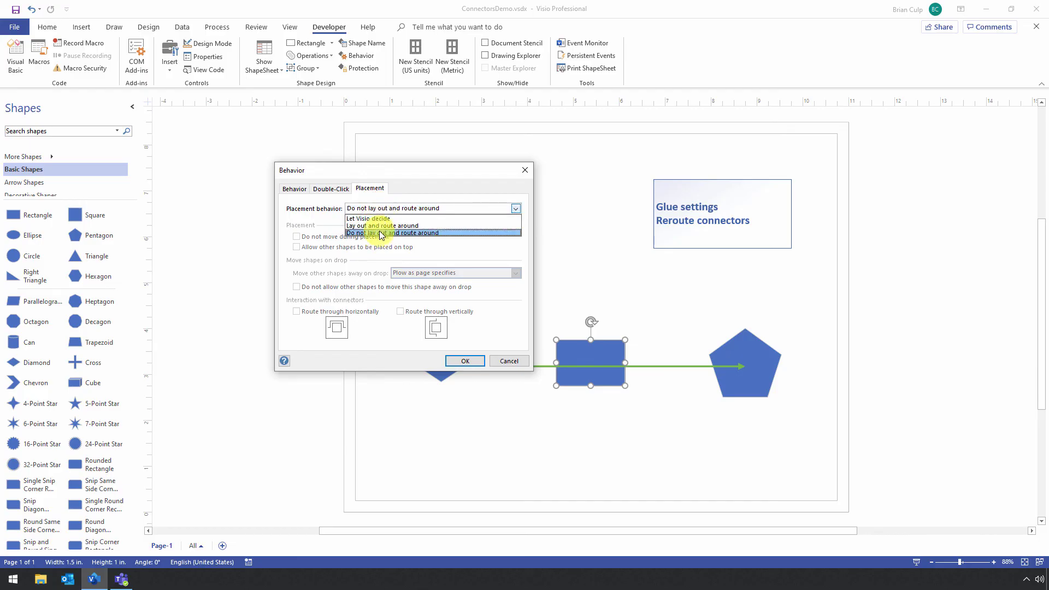
{"action": "left_click", "coordinate": [380, 225]}
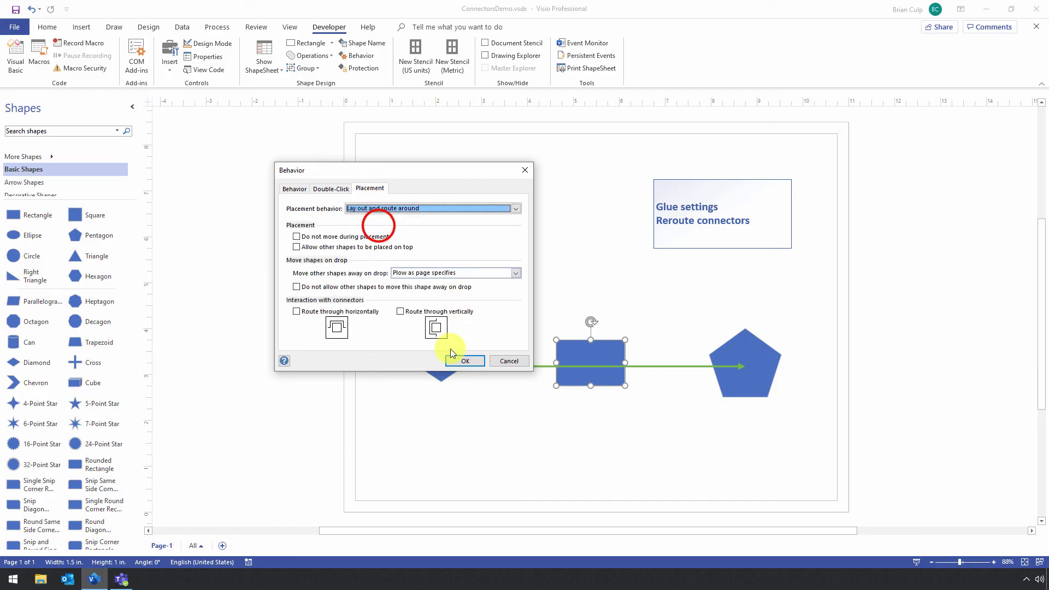
{"action": "left_click", "coordinate": [463, 361]}
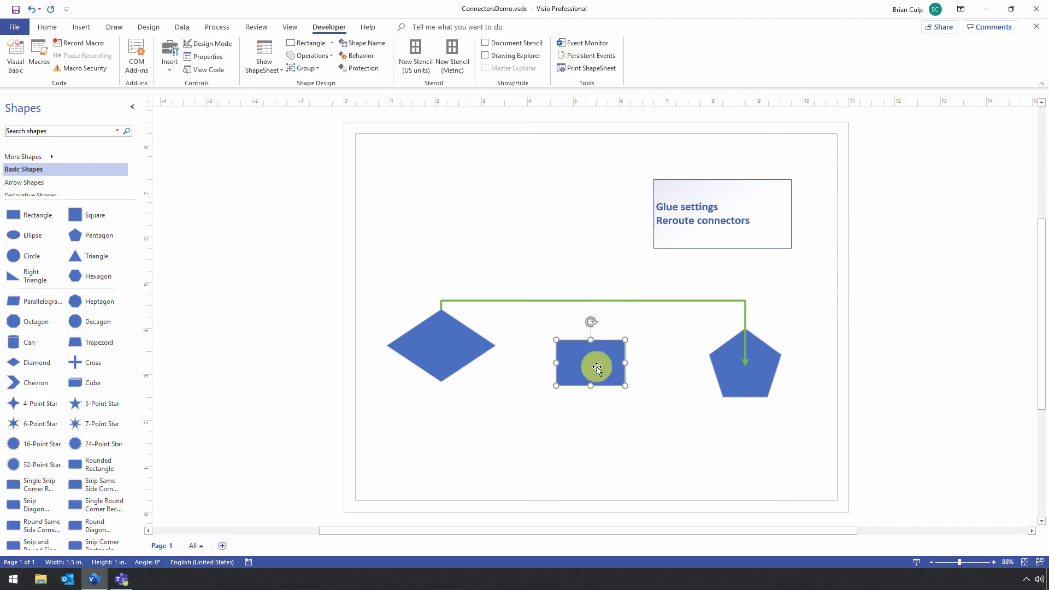
{"action": "left_click_drag", "start_coordinate": [596, 356], "coordinate": [605, 332]}
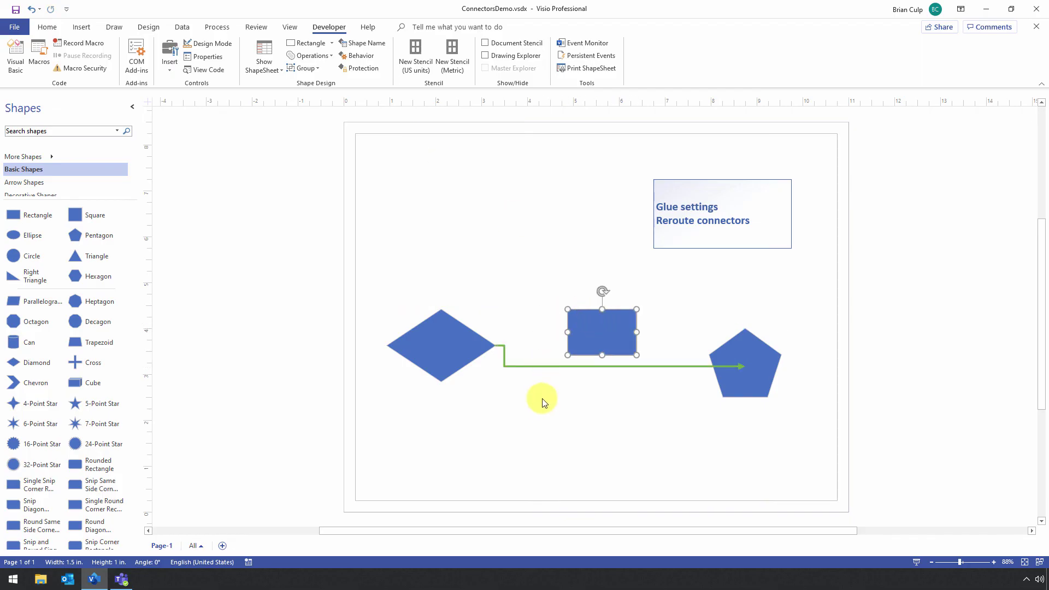
Set the diamond-to-pentagon connector's Reroute behavior to Never, then move the rectangle down onto it.
{"action": "left_click", "coordinate": [540, 366]}
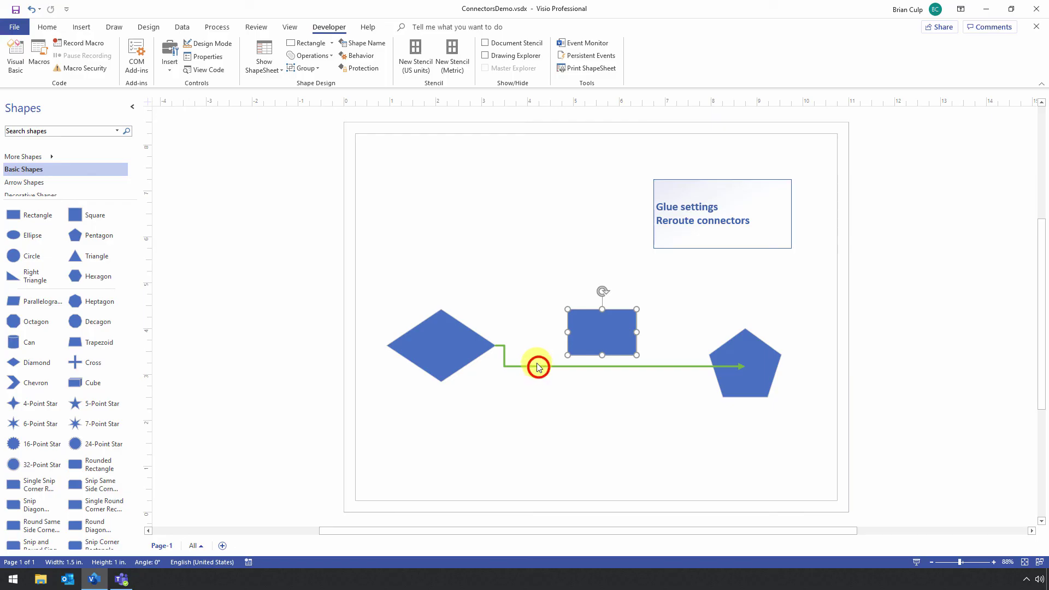
{"action": "left_click", "coordinate": [358, 55]}
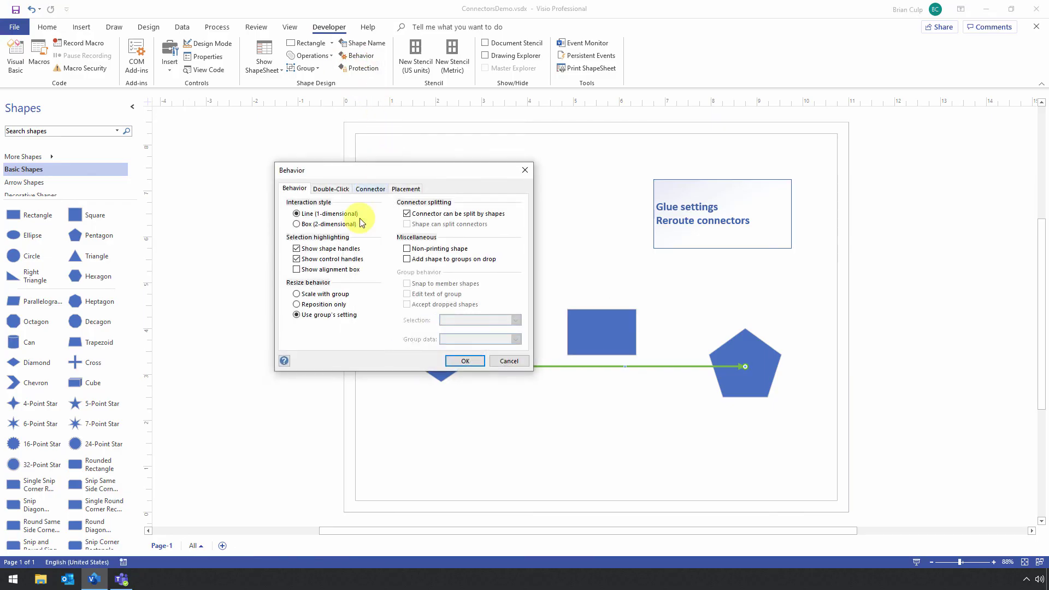
{"action": "left_click", "coordinate": [378, 189]}
{"action": "left_click", "coordinate": [367, 248]}
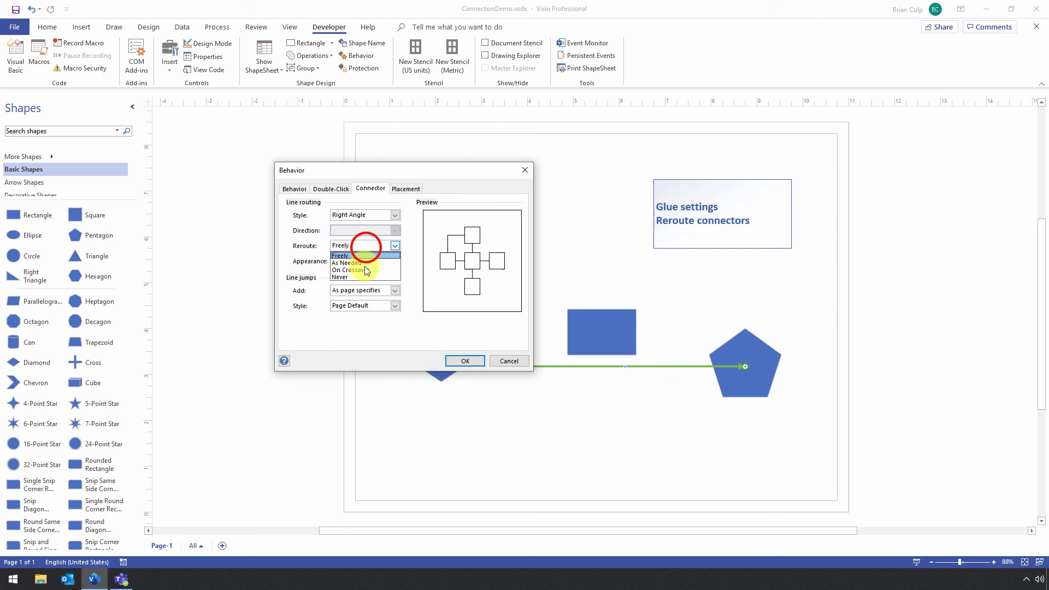
{"action": "left_click", "coordinate": [371, 269]}
{"action": "left_click", "coordinate": [474, 355]}
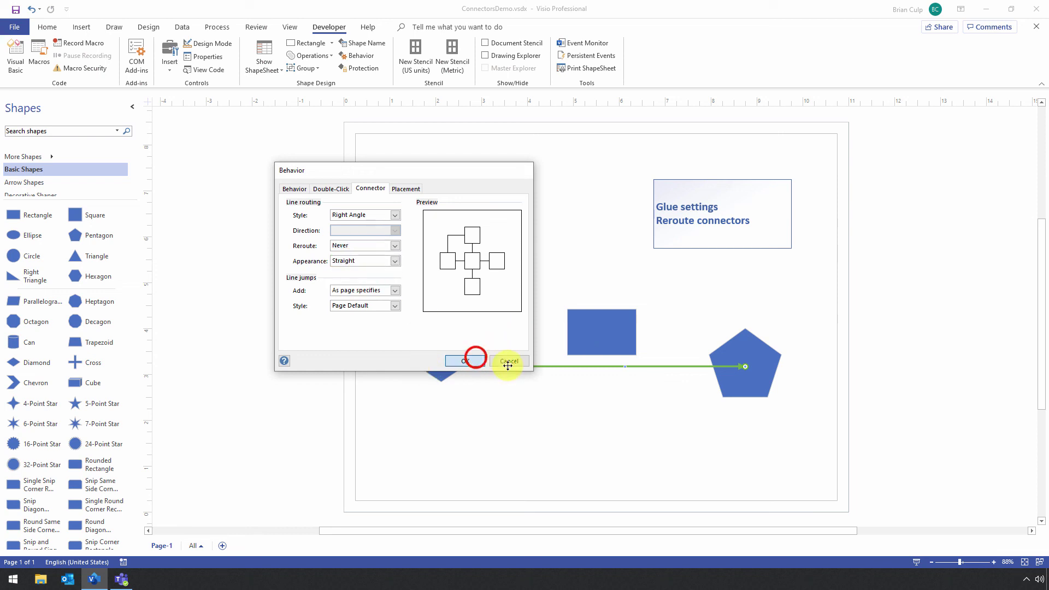
{"action": "left_click_drag", "start_coordinate": [600, 342], "coordinate": [588, 360]}
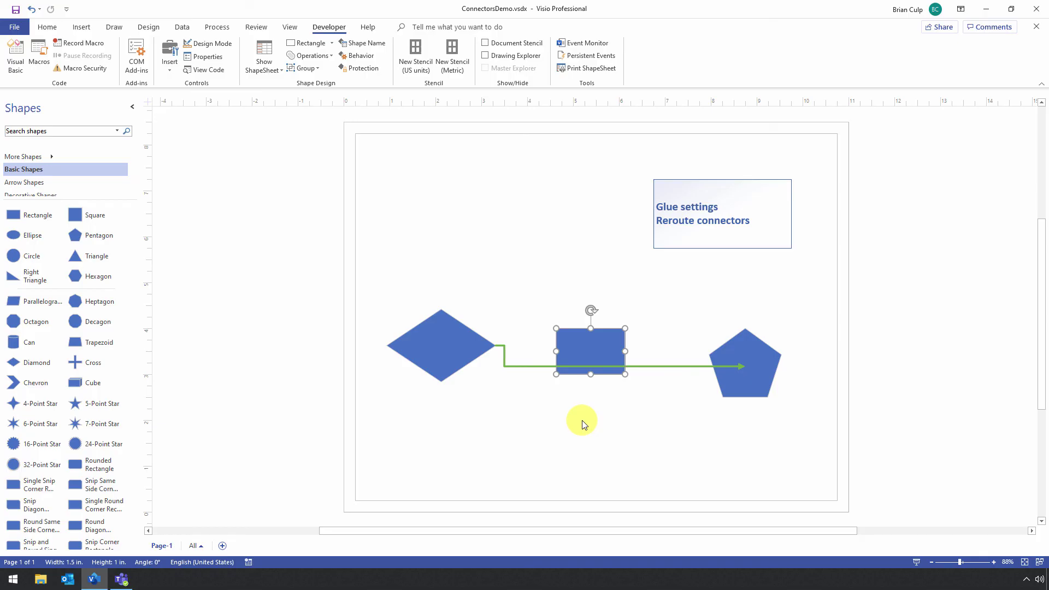
{"action": "left_click", "coordinate": [357, 54]}
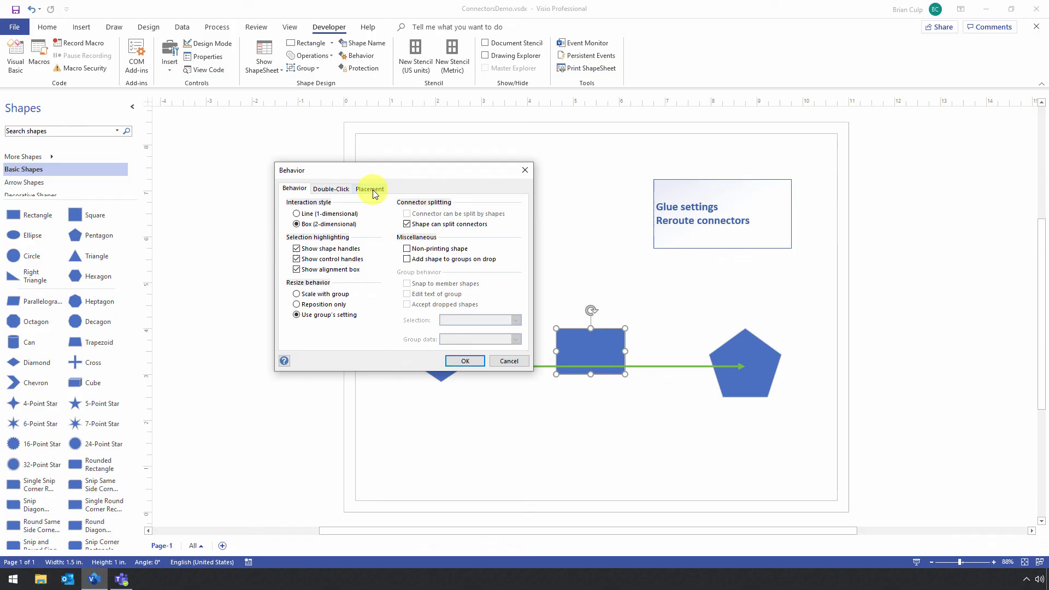
{"action": "left_click", "coordinate": [375, 194]}
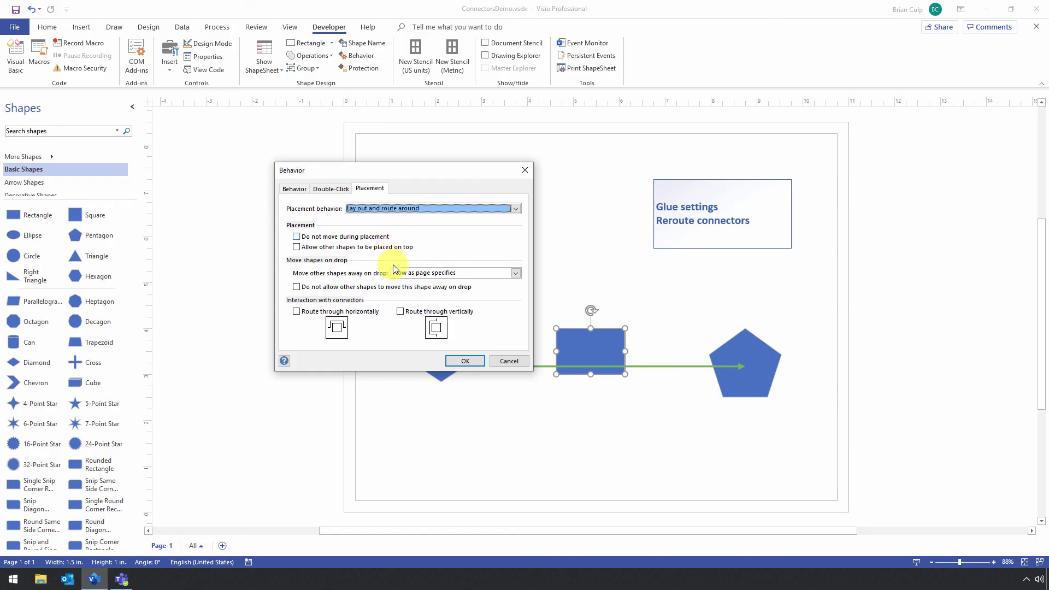
{"action": "left_click", "coordinate": [506, 360]}
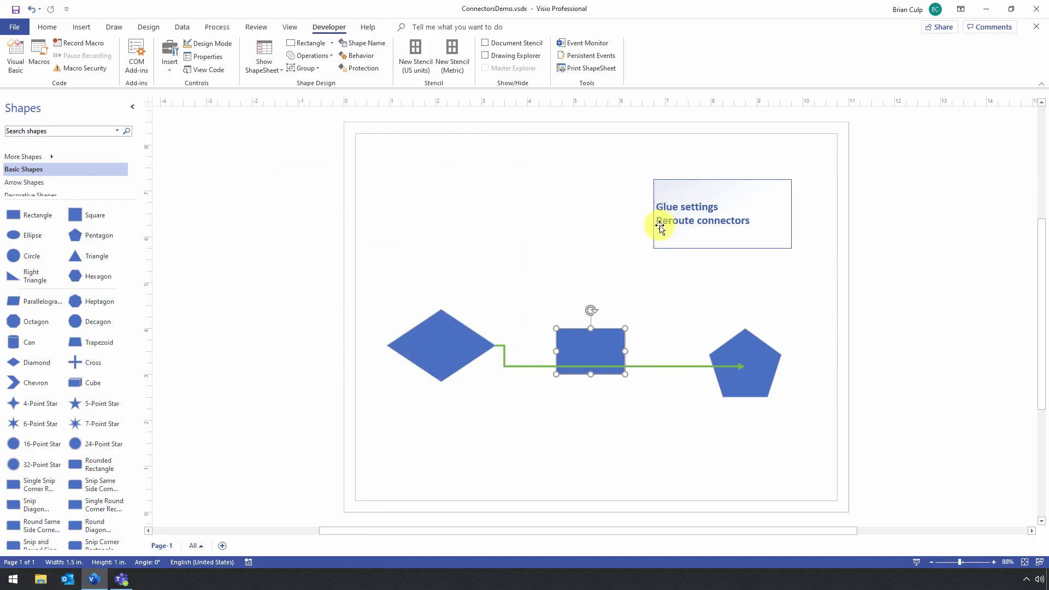